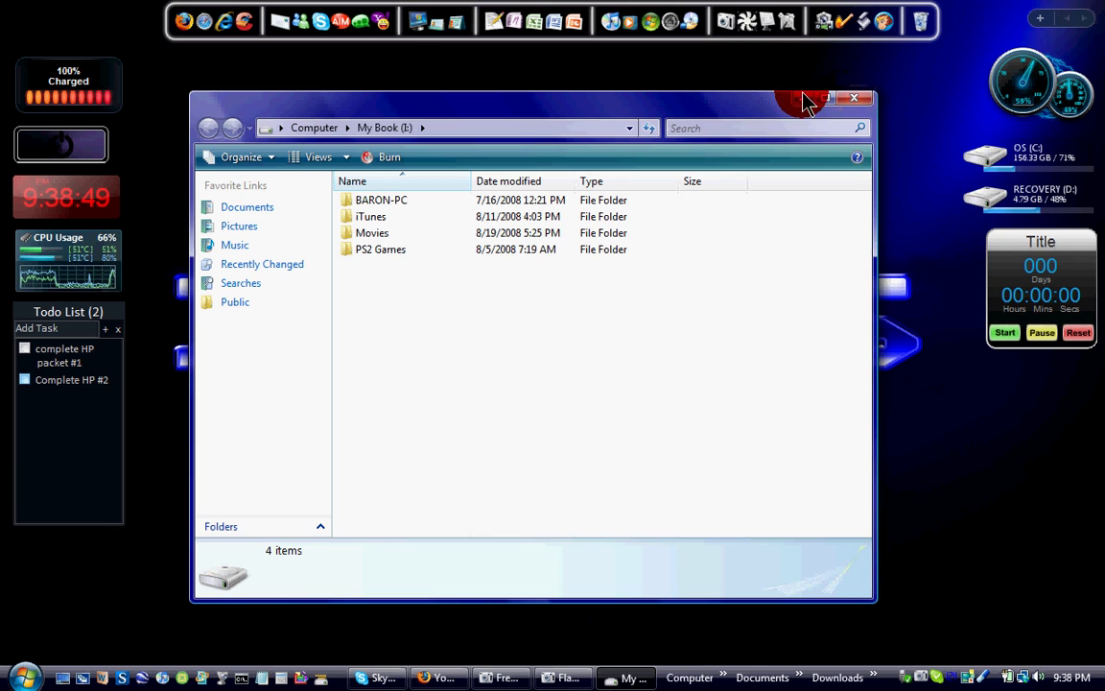
# Step: Minimize the My Book (I:) folder window and launch DVD Shrink 3.2 from the desktop dock
pyautogui.click(806, 101)
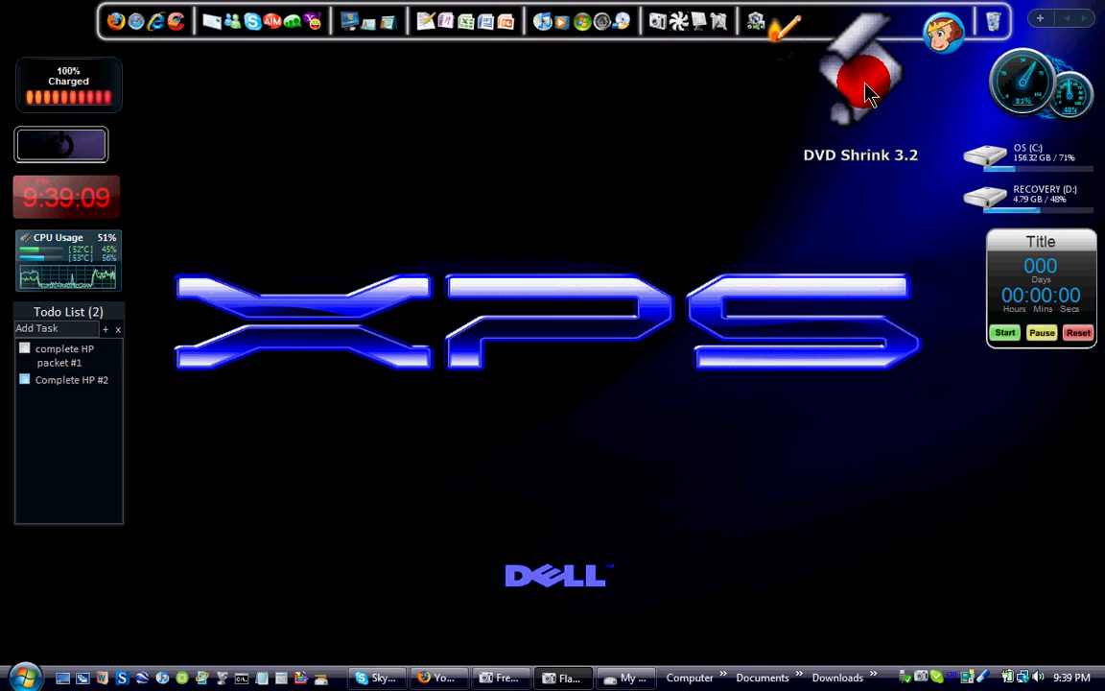
pyautogui.click(862, 90)
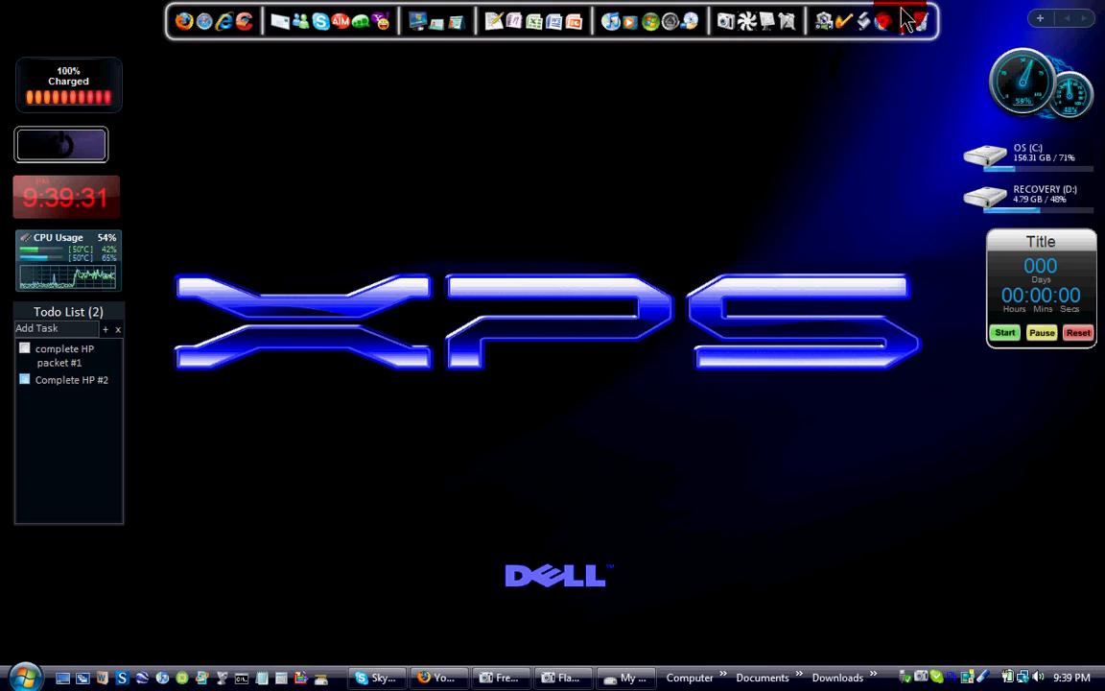
# Step: Accept the DVD Shrink licence terms, dismiss the DVD AutoPlay prompt and reposition the main window
pyautogui.click(871, 55)
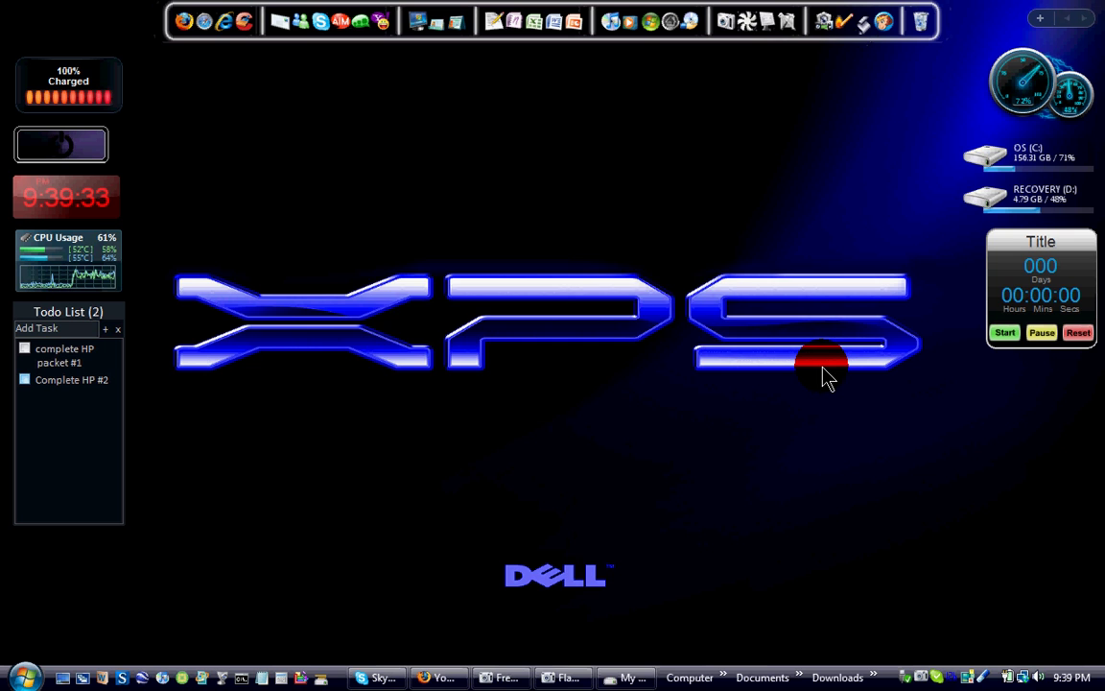
pyautogui.click(553, 422)
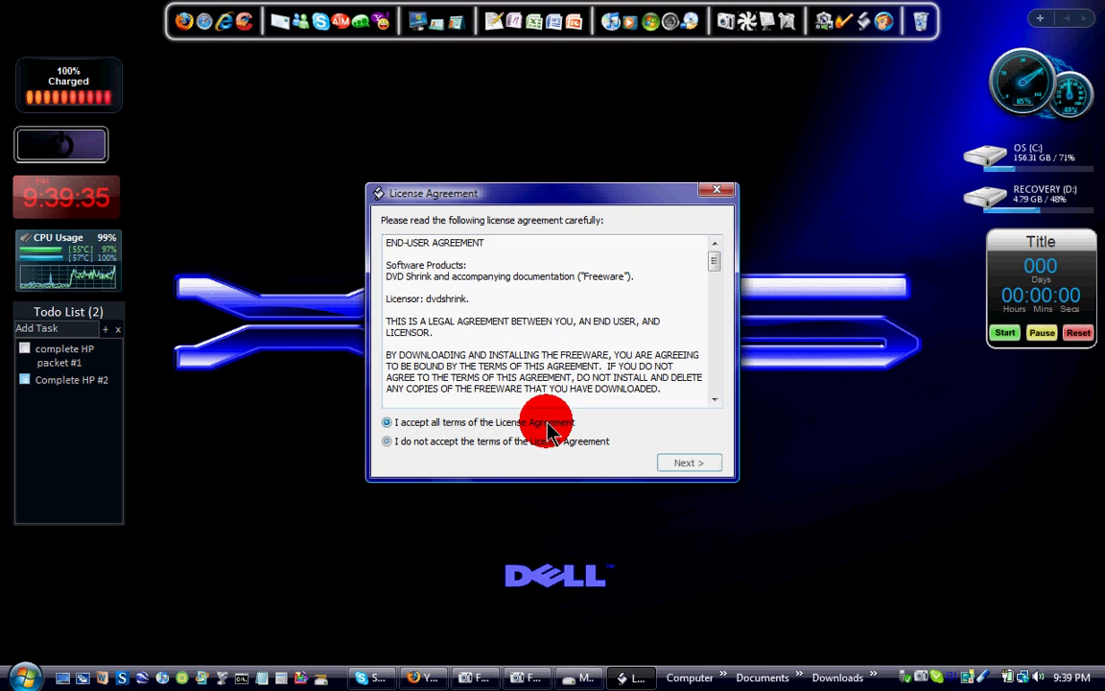
pyautogui.click(672, 463)
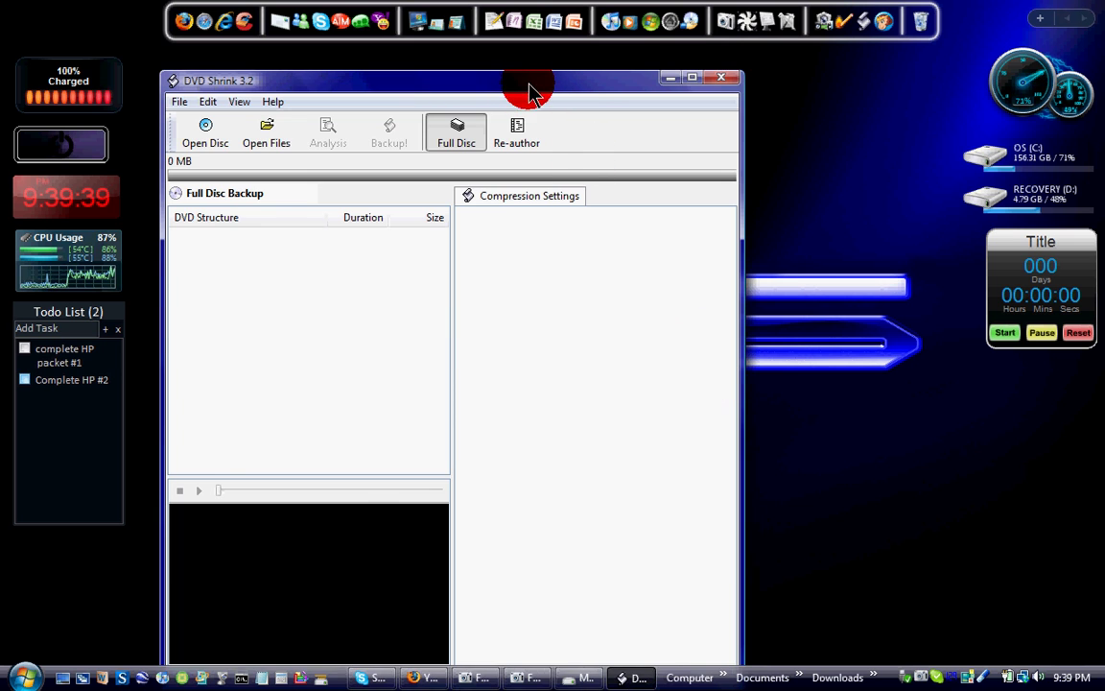
pyautogui.moveTo(533, 93); pyautogui.dragTo(573, 76)
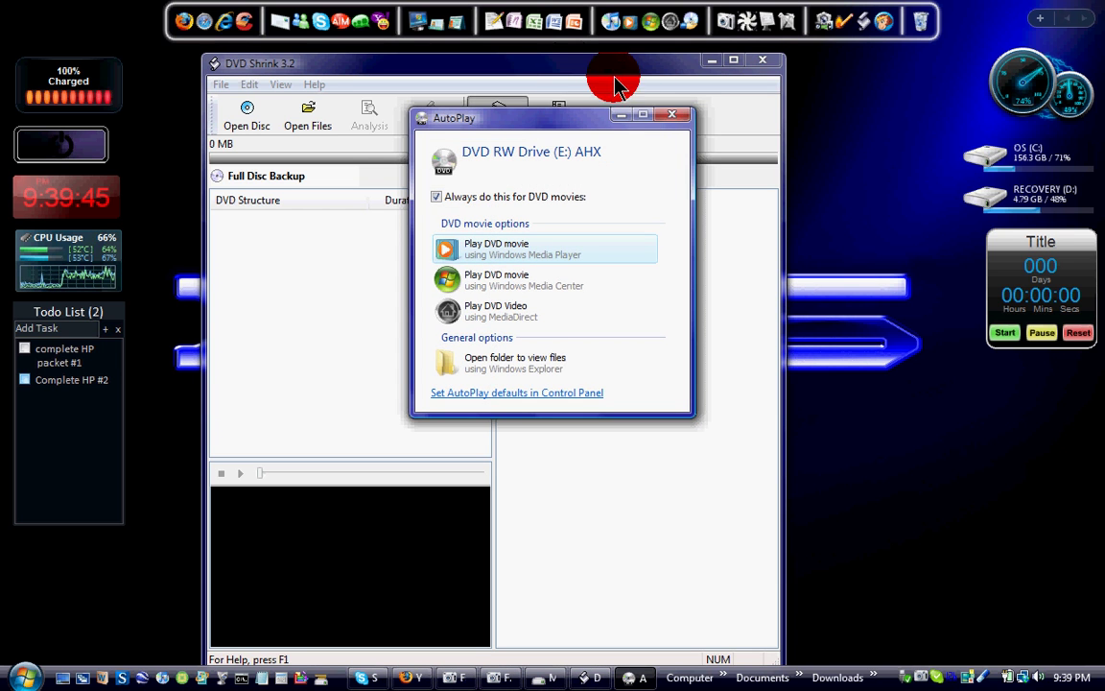
pyautogui.click(669, 117)
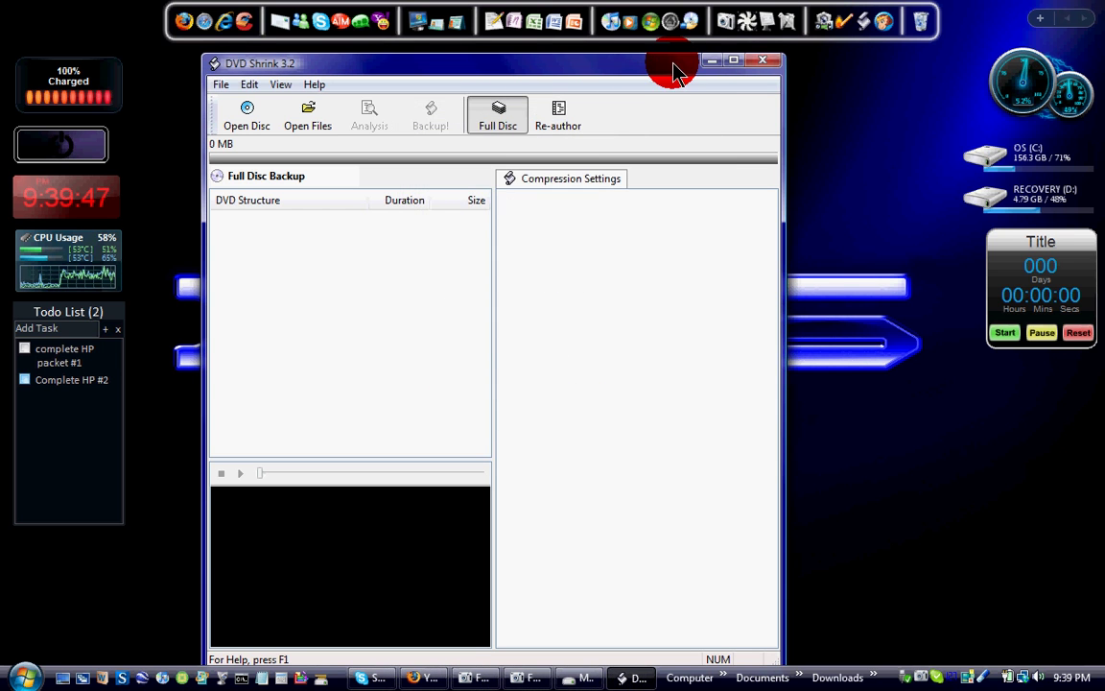
pyautogui.moveTo(674, 69); pyautogui.dragTo(710, 63)
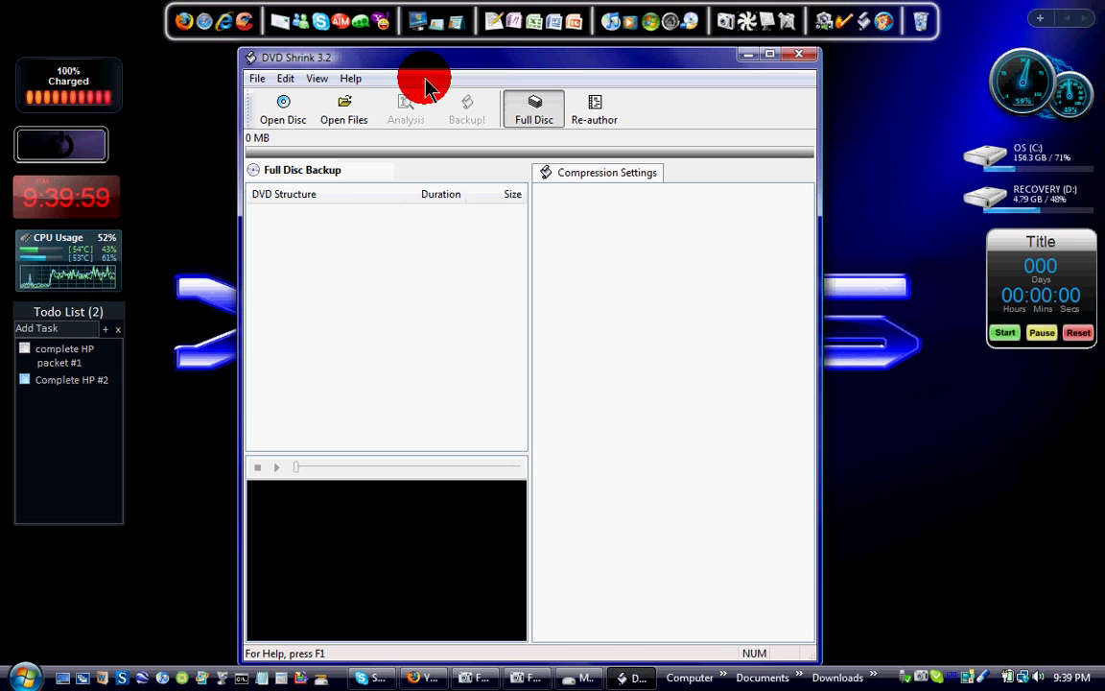
# Step: Open the disc in drive E:\ [AHX] to start its analysis
pyautogui.click(293, 116)
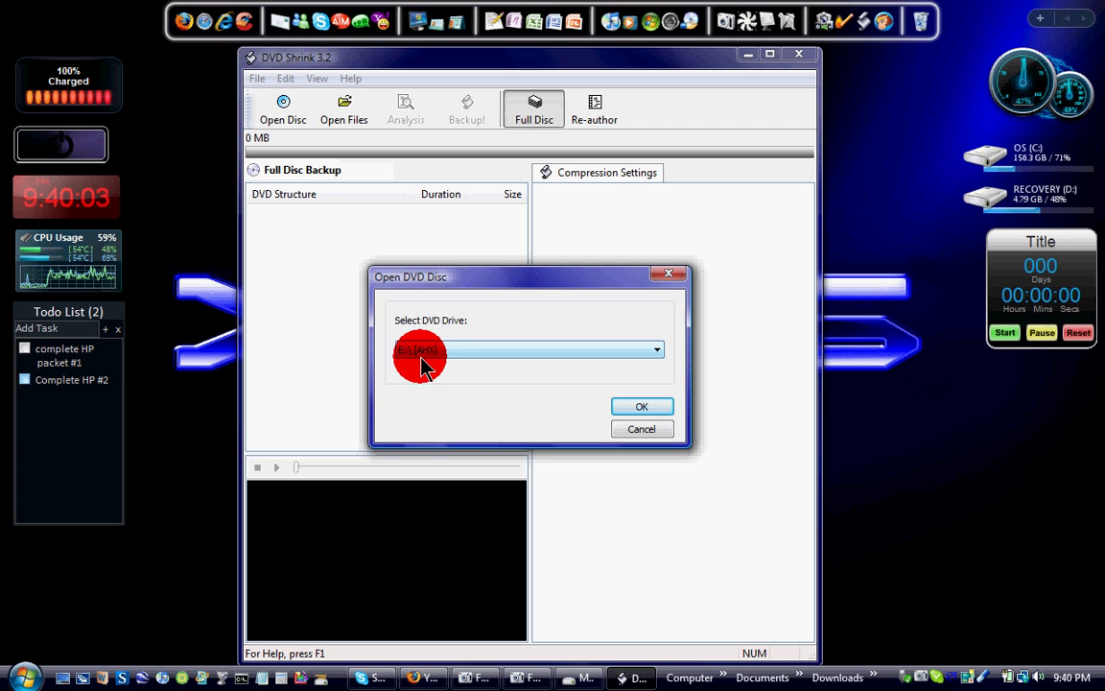
pyautogui.click(603, 349)
pyautogui.click(568, 366)
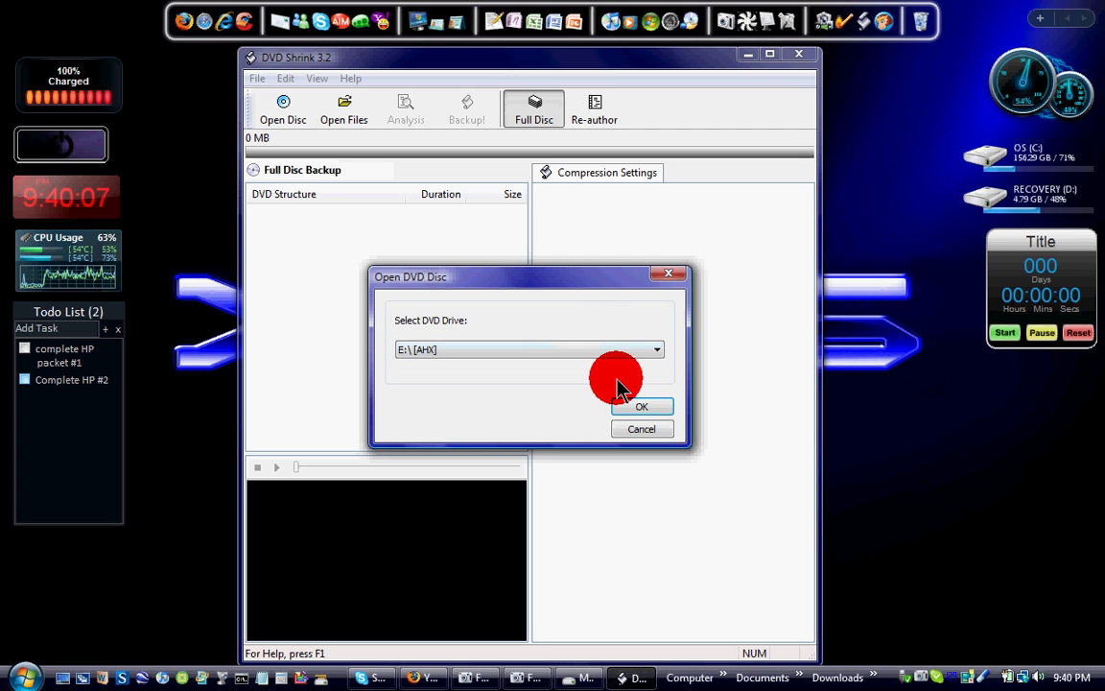
pyautogui.click(638, 407)
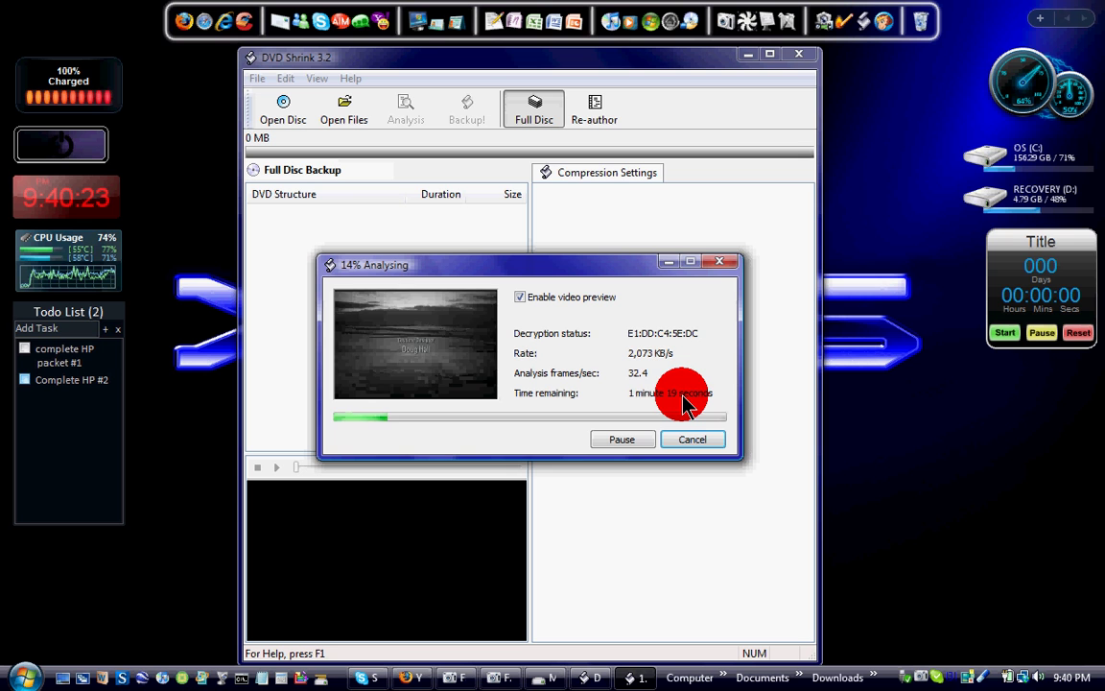
# Step: Close a spare background window, then bring up Skype and browse its contact list
pyautogui.rightClick(422, 675)
pyautogui.click(453, 662)
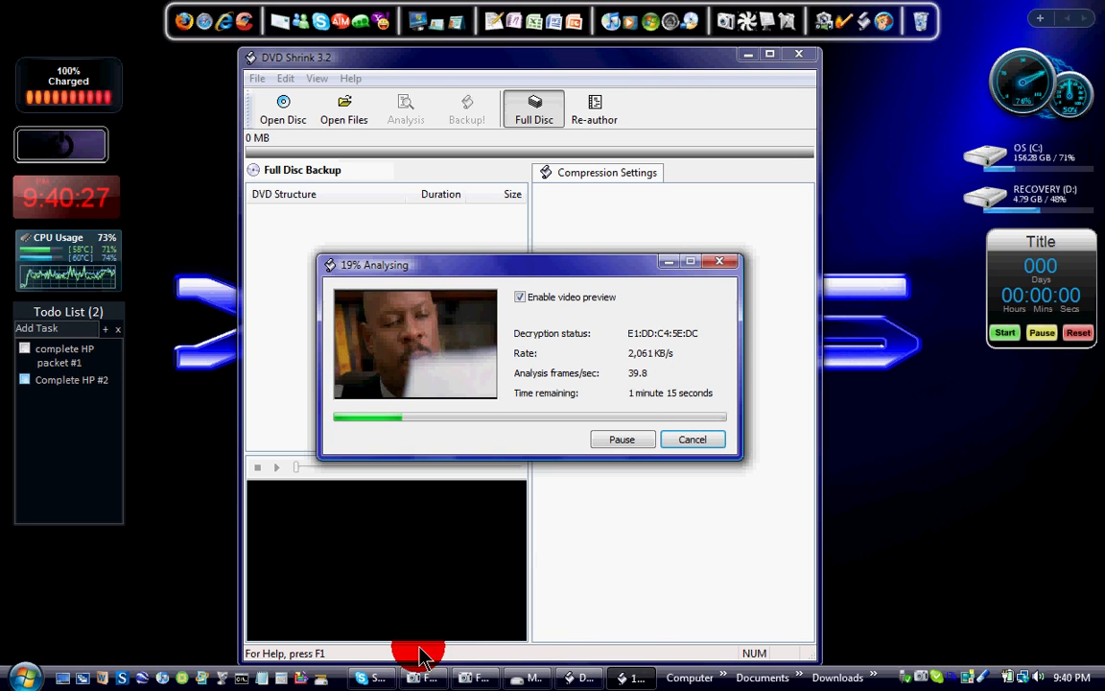
pyautogui.click(369, 678)
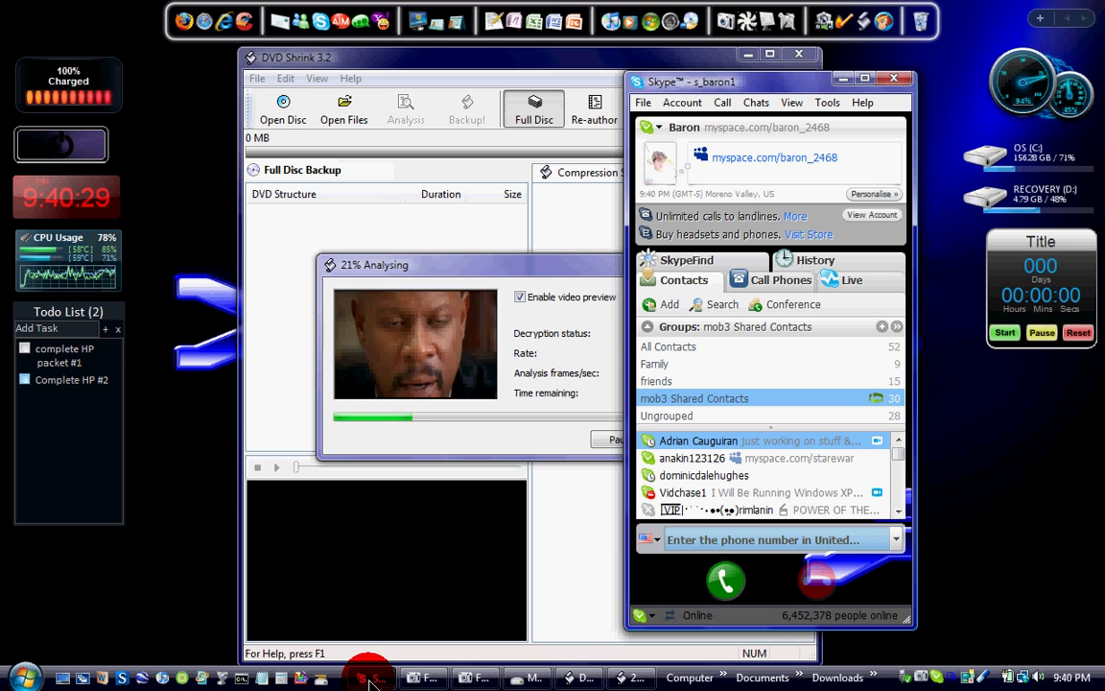
pyautogui.moveTo(735, 87); pyautogui.dragTo(774, 97)
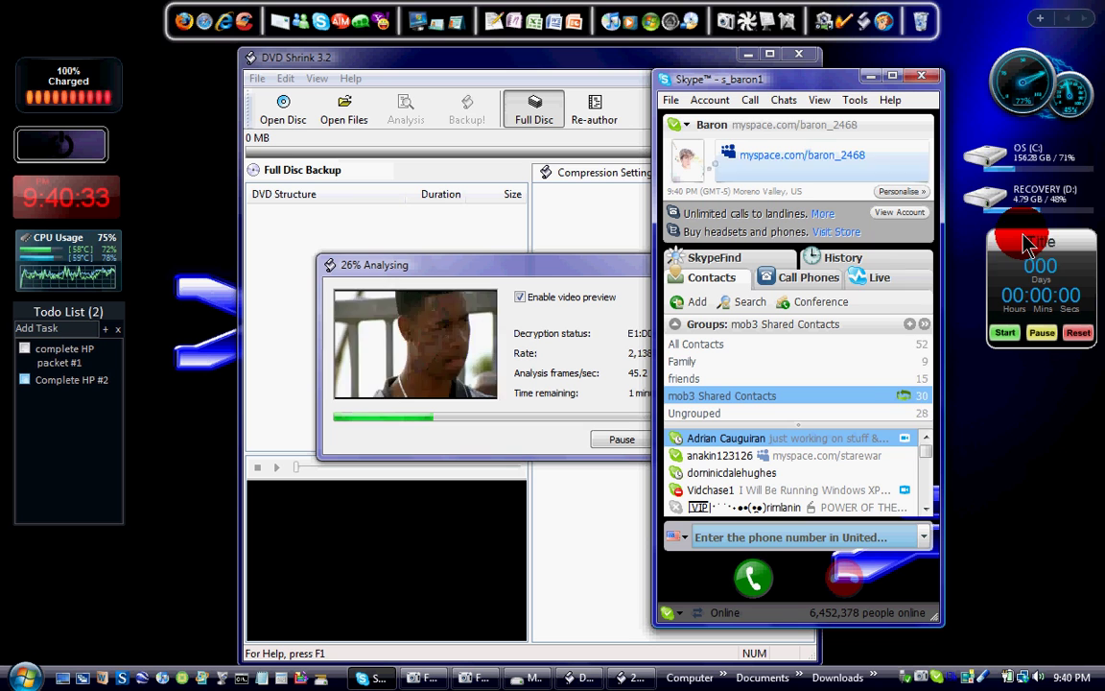
pyautogui.moveTo(924, 455)
pyautogui.mouseDown()
pyautogui.moveTo(921, 501)
pyautogui.moveTo(928, 466)
pyautogui.moveTo(918, 440)
pyautogui.mouseUp()
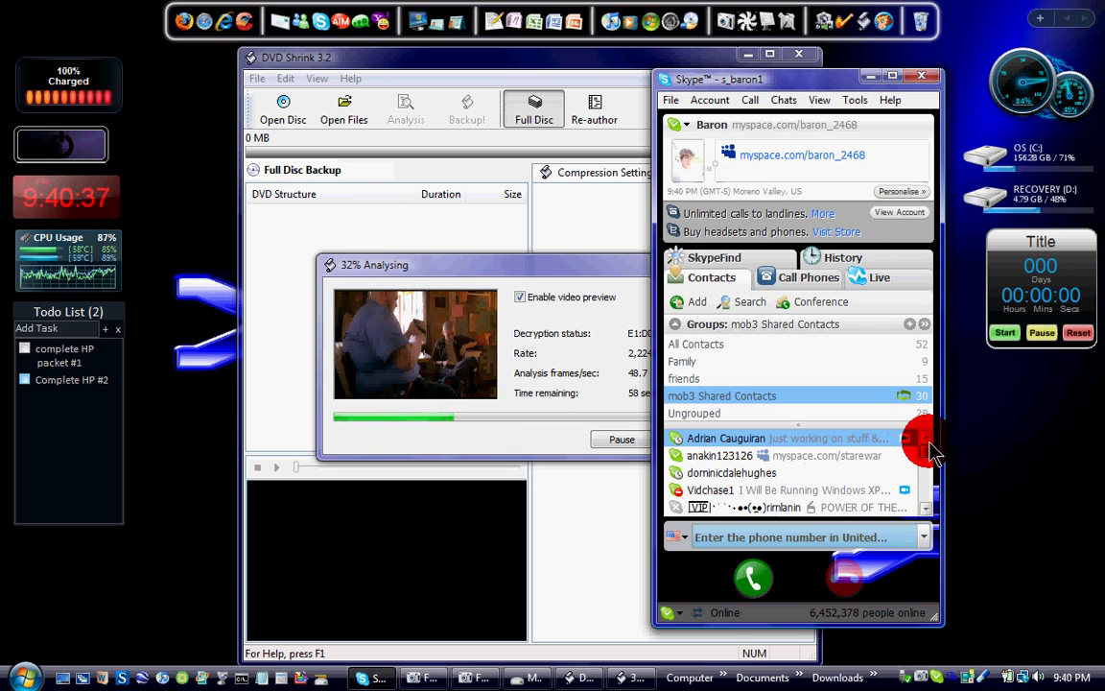
pyautogui.moveTo(876, 78); pyautogui.dragTo(874, 89)
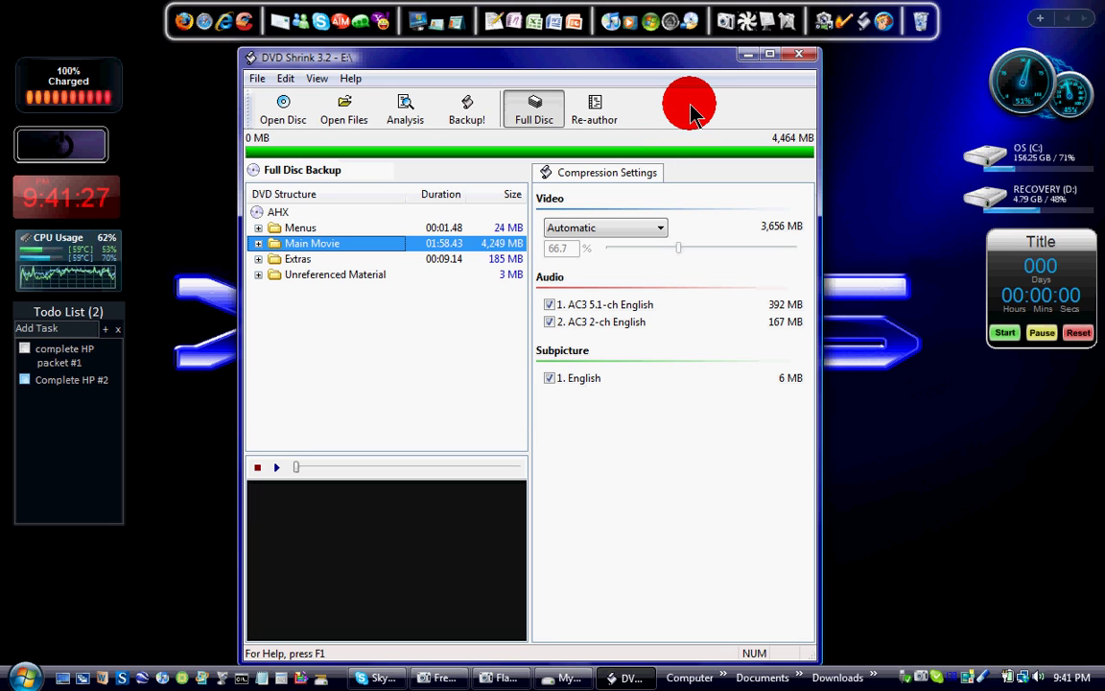
pyautogui.click(550, 322)
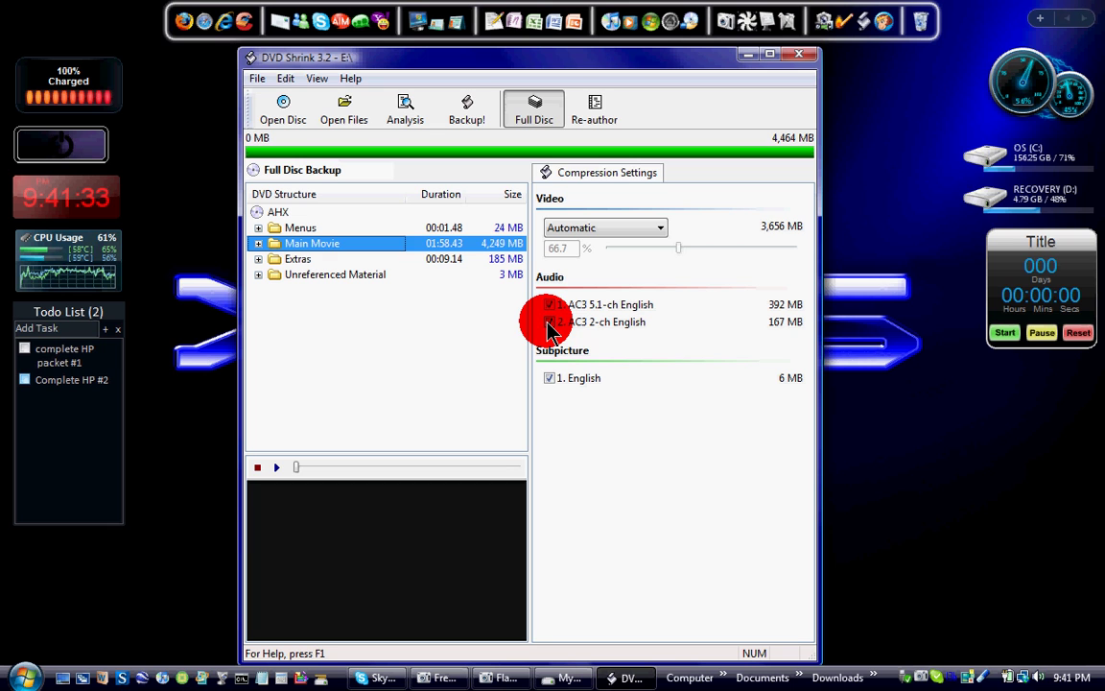
pyautogui.click(548, 304)
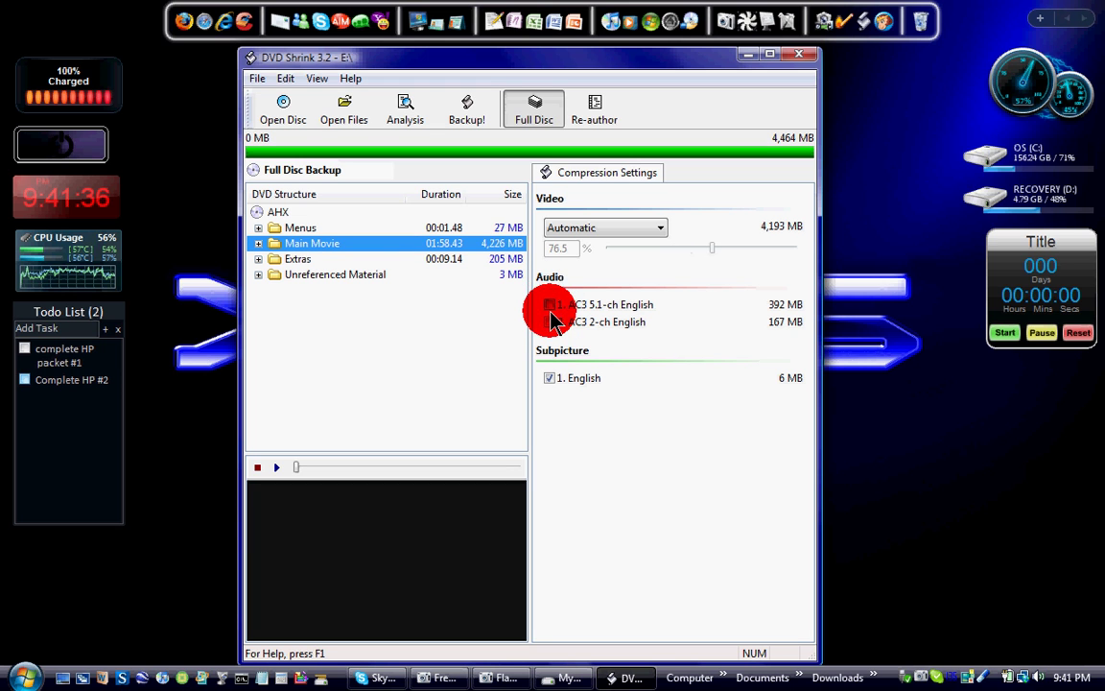
pyautogui.click(550, 320)
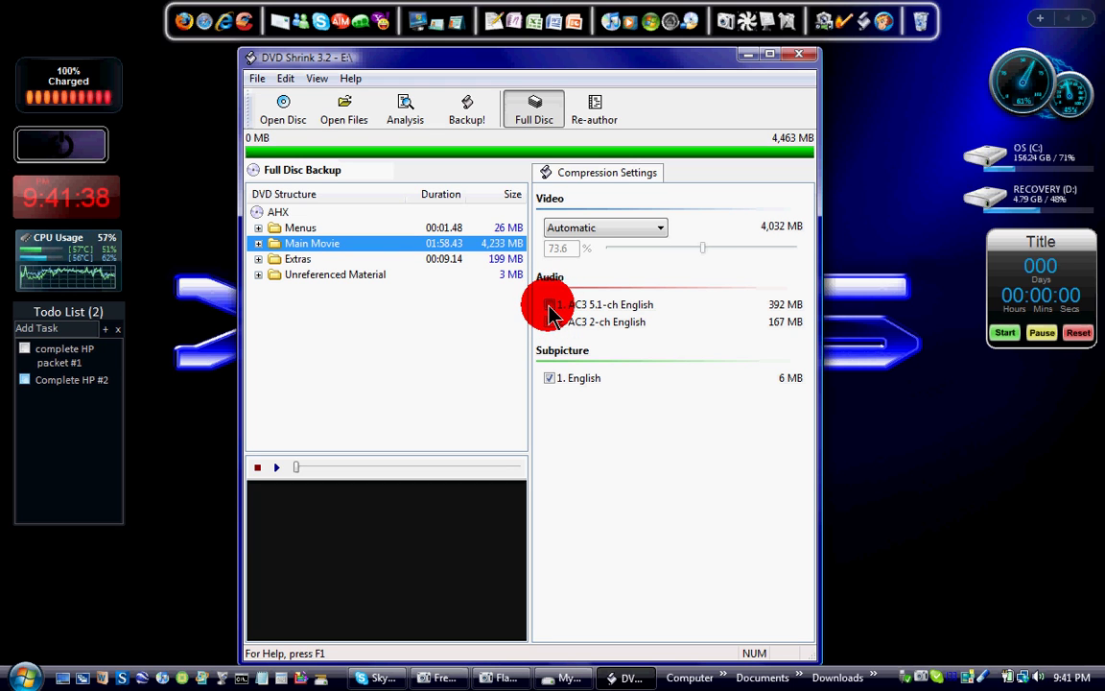
pyautogui.click(549, 304)
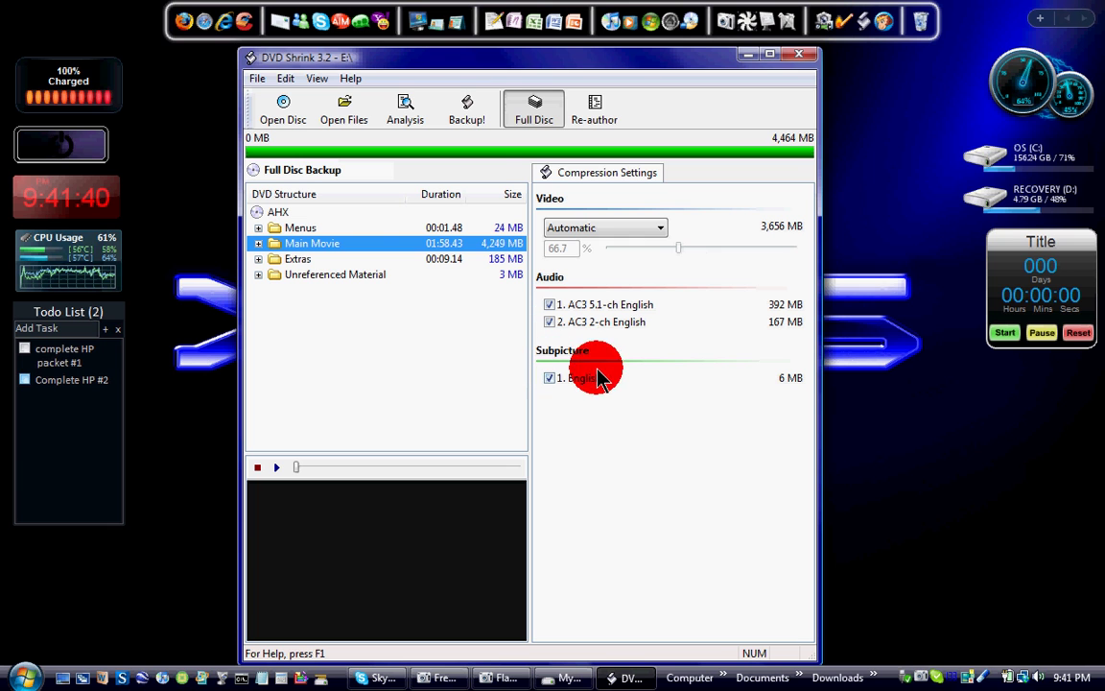
pyautogui.click(279, 261)
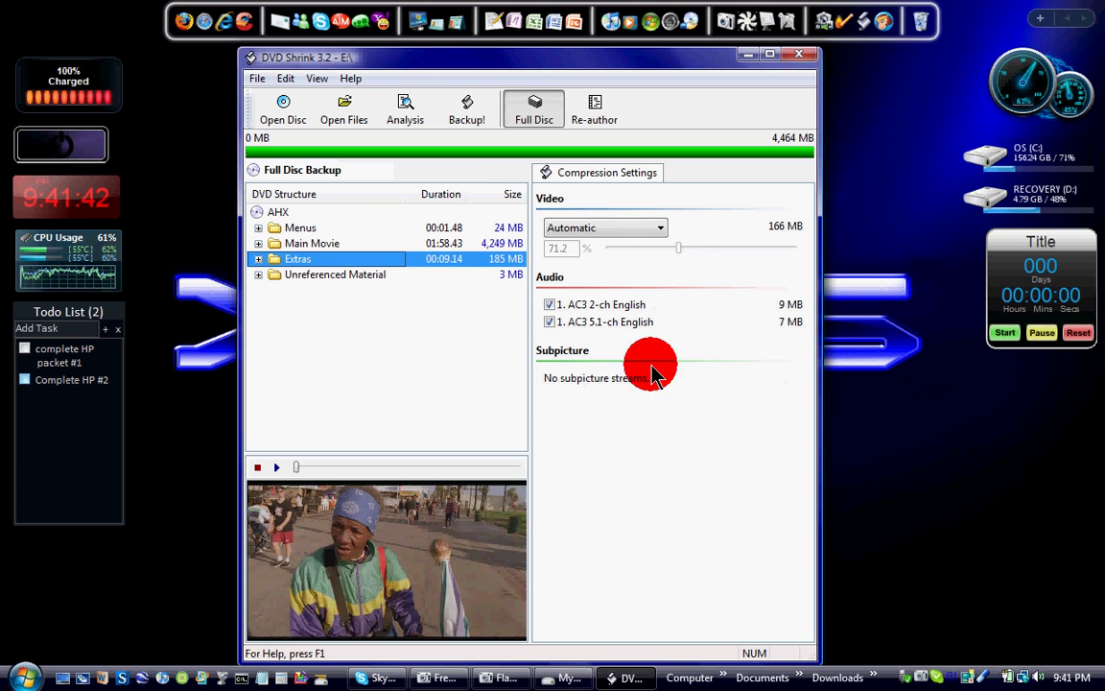
pyautogui.click(335, 277)
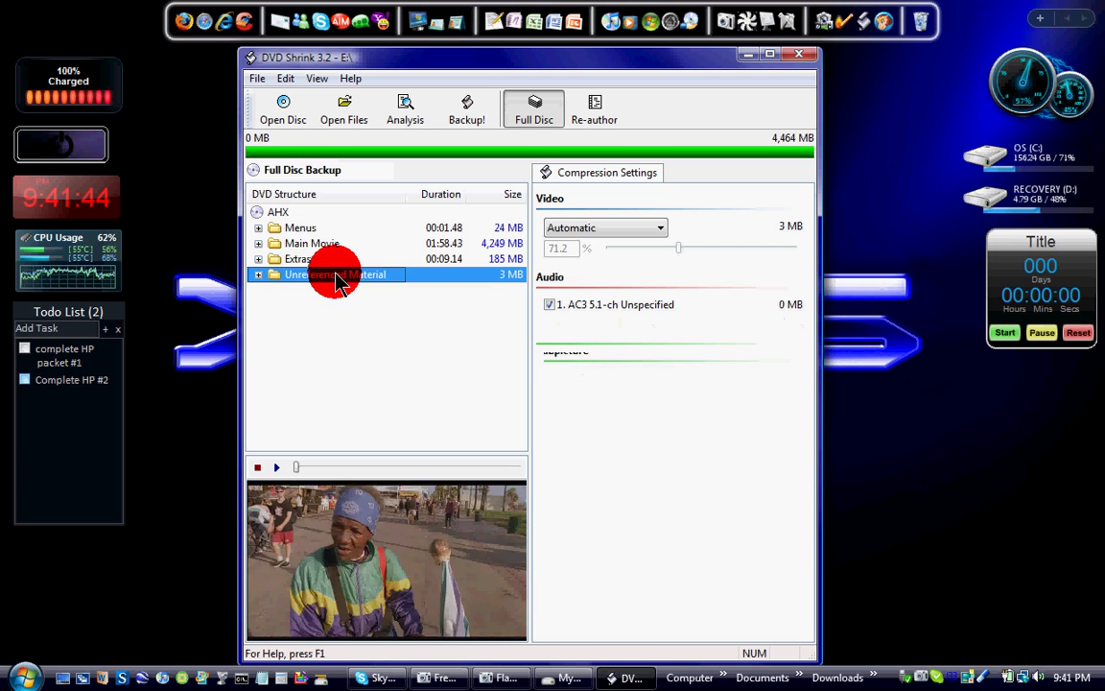
pyautogui.click(309, 227)
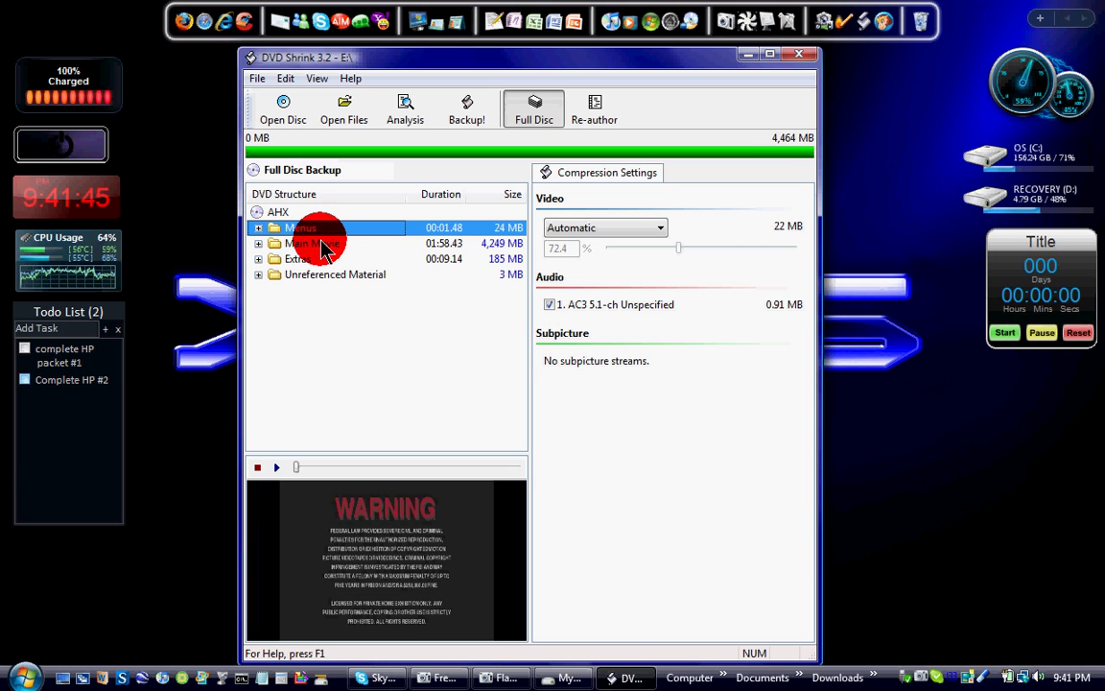
pyautogui.click(323, 245)
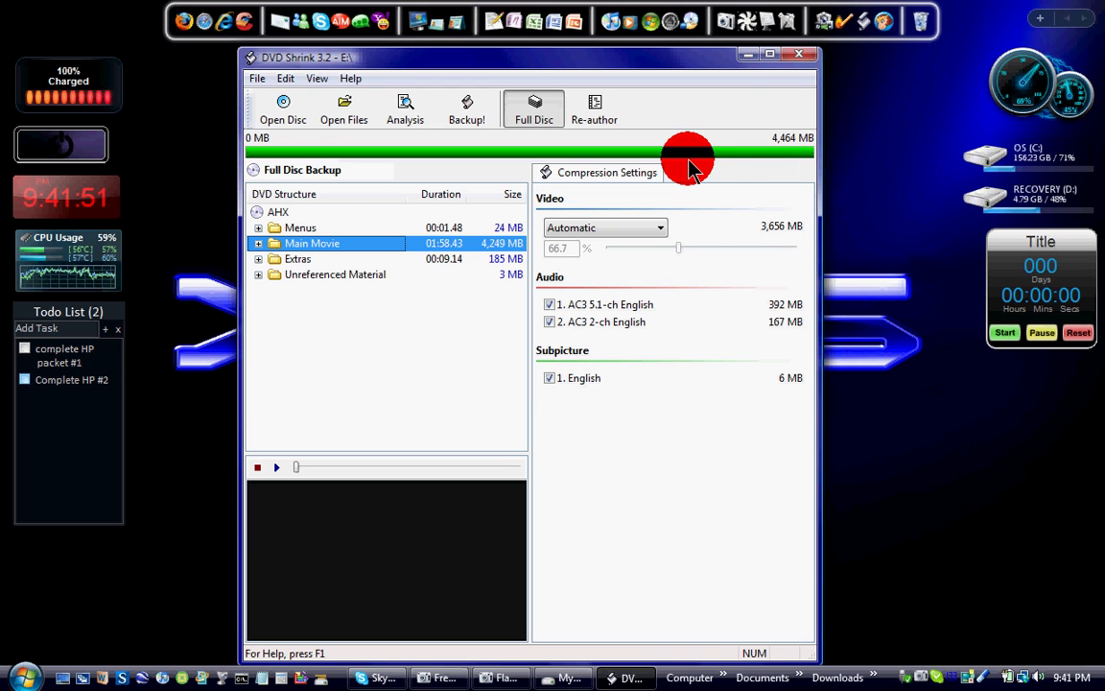
# Step: Set the Backup DVD target to ISO Image File, saving to I:\AHX.ISO
pyautogui.click(476, 112)
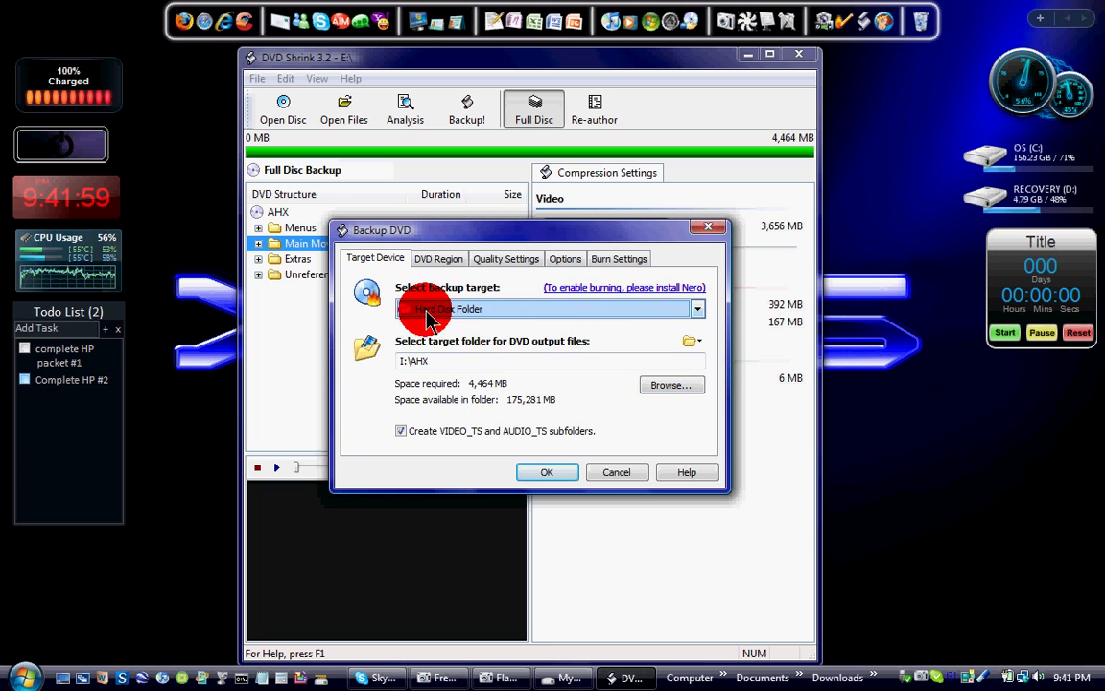
pyautogui.click(698, 308)
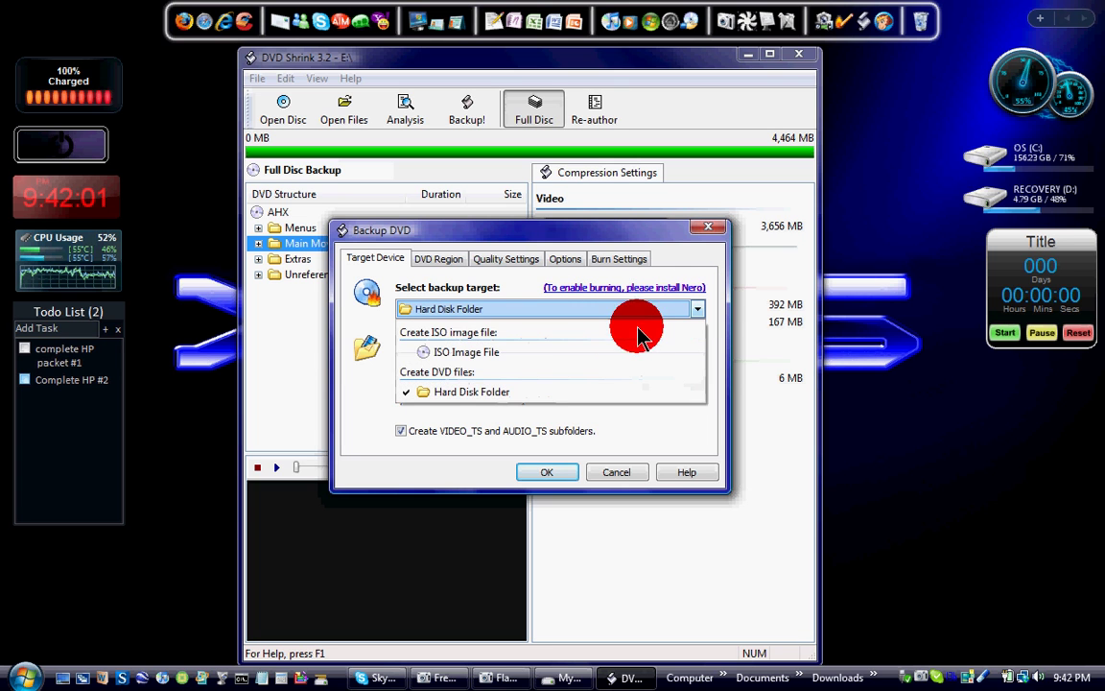
pyautogui.click(481, 353)
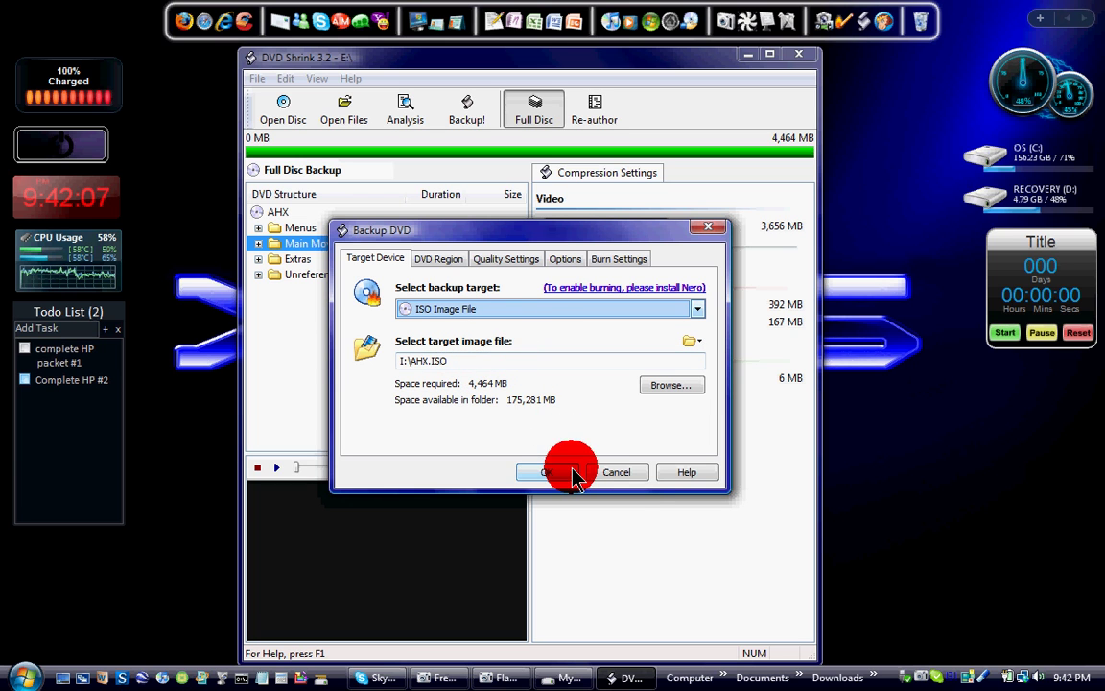
pyautogui.click(639, 475)
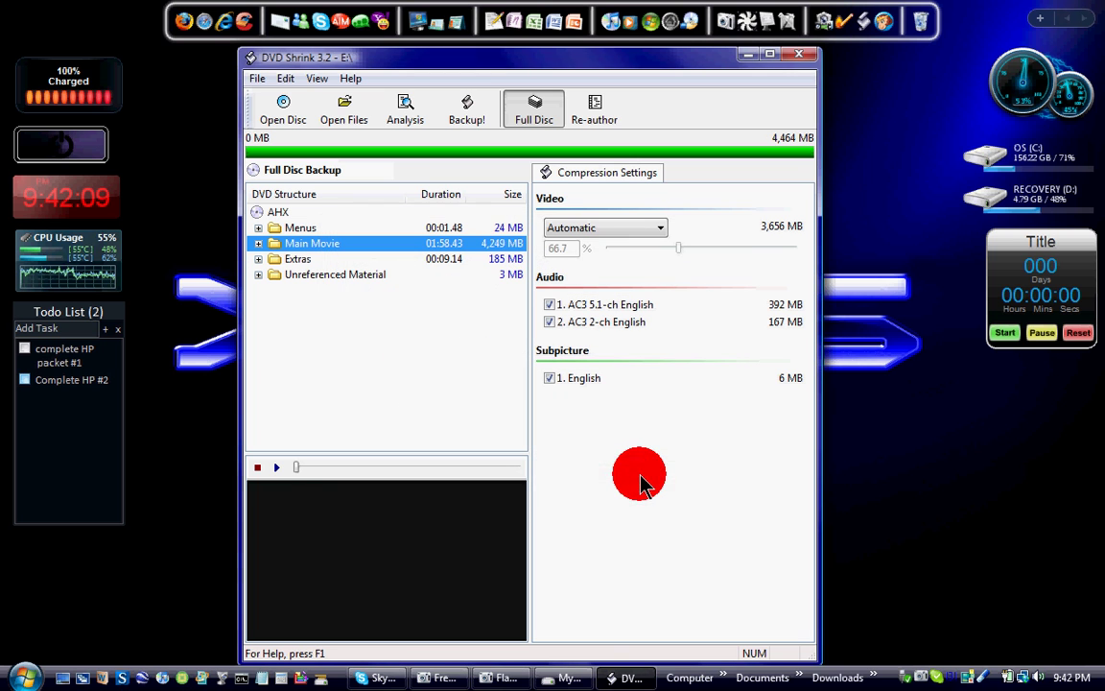
pyautogui.click(730, 677)
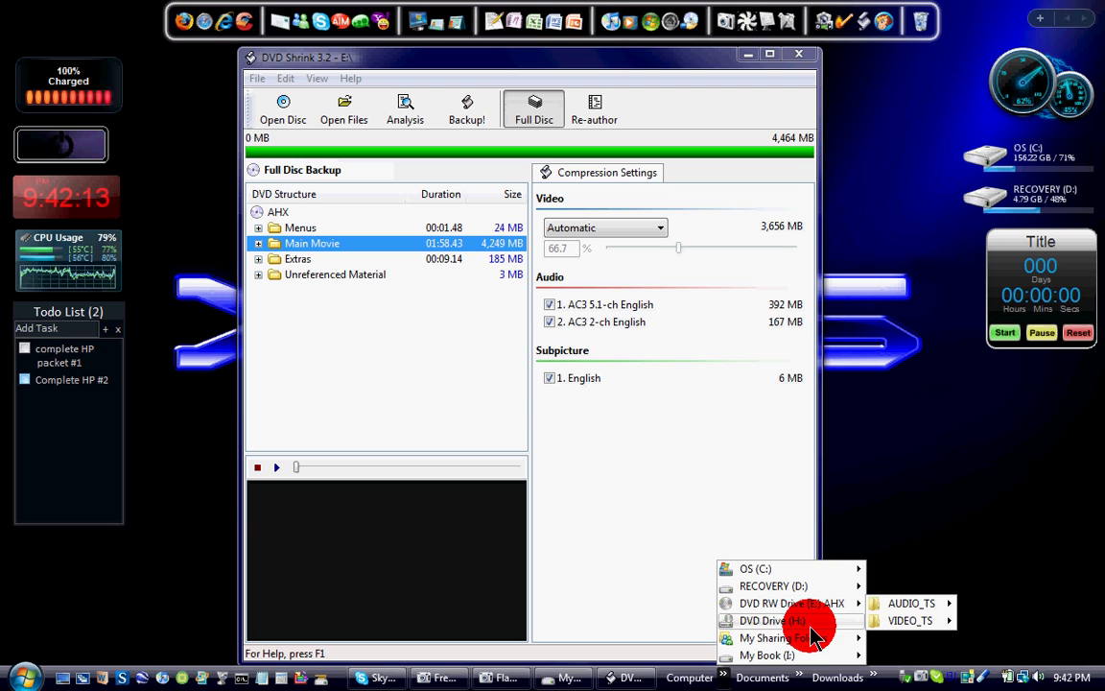
pyautogui.moveTo(817, 606)
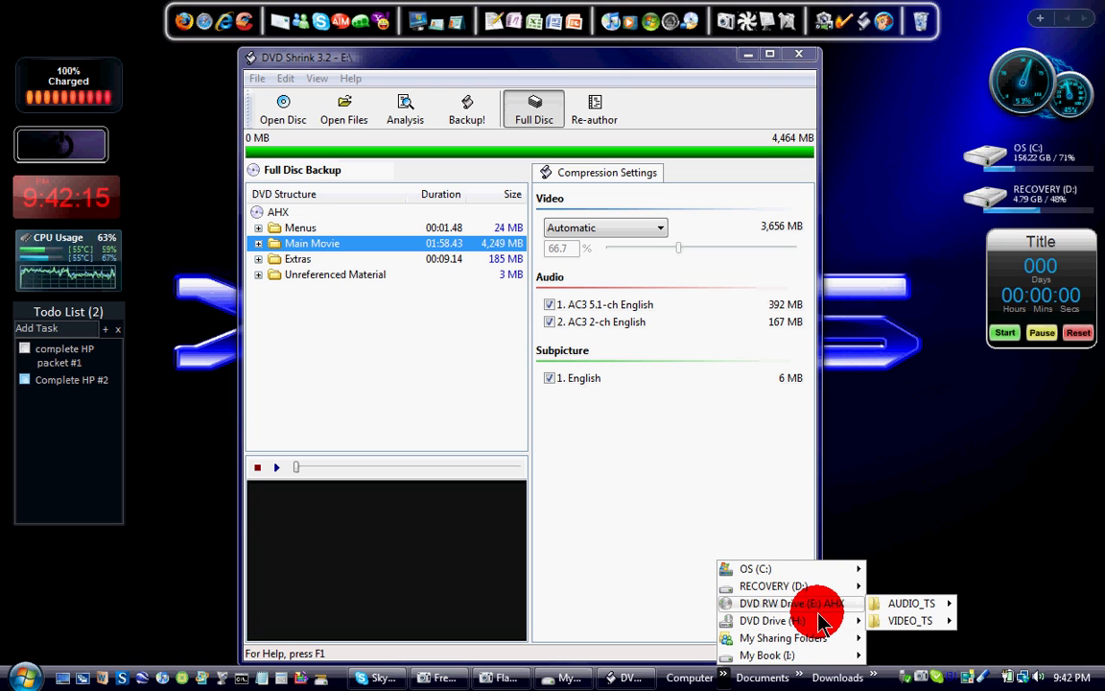
pyautogui.moveTo(810, 655)
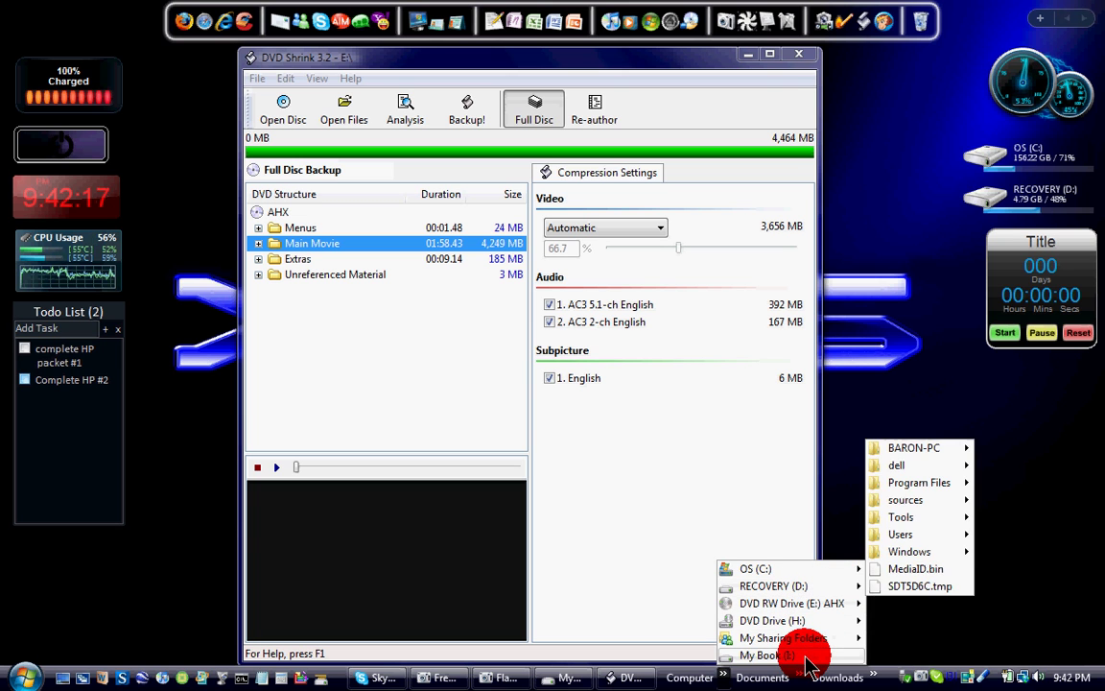
pyautogui.moveTo(915, 637)
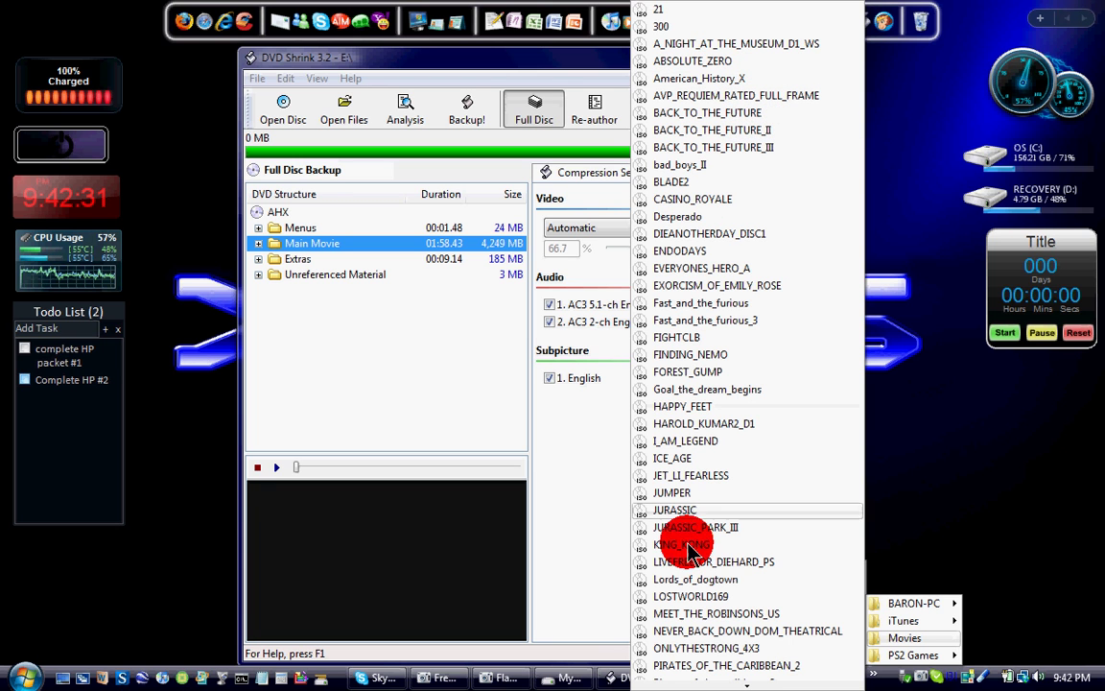
pyautogui.moveTo(689, 677)
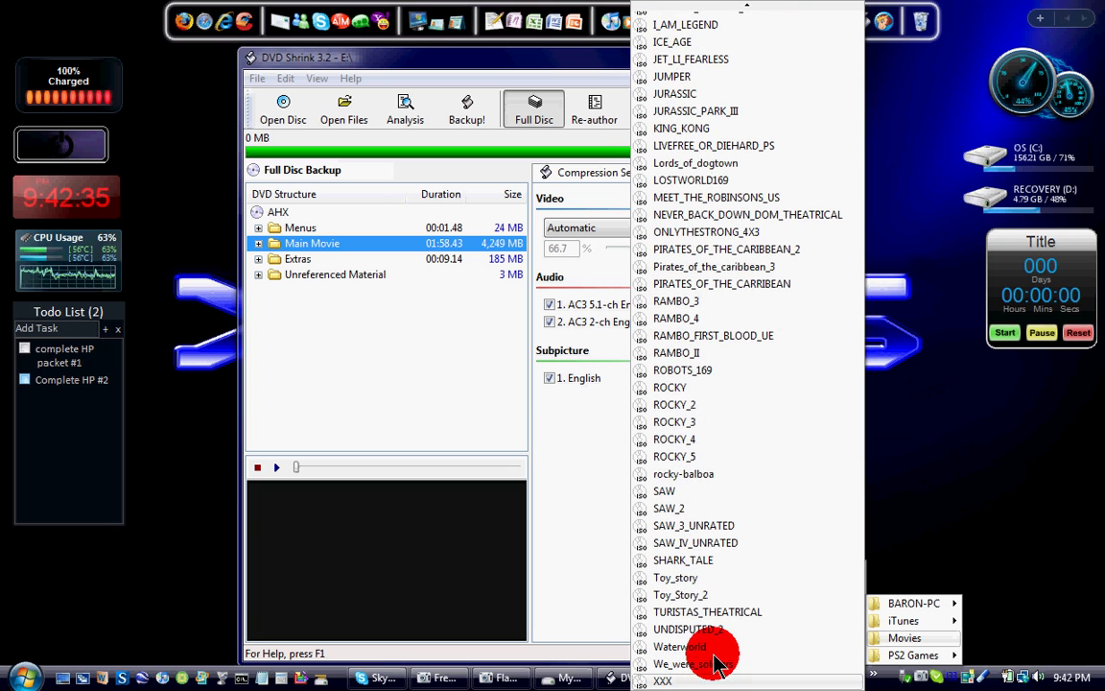
pyautogui.moveTo(700, 14)
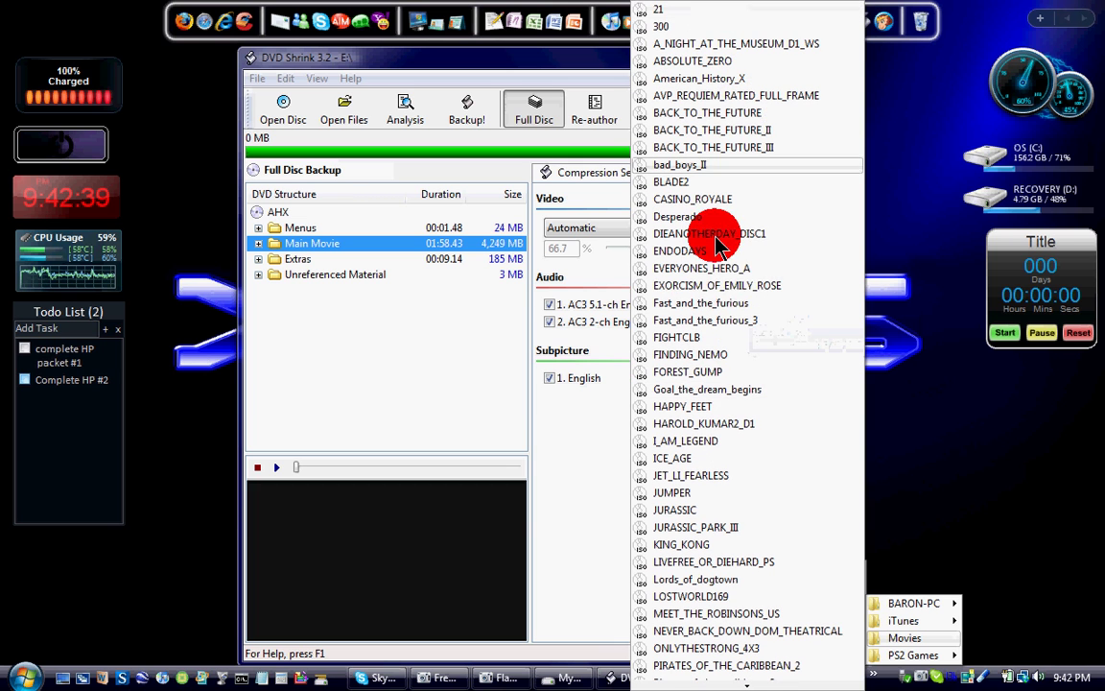
pyautogui.click(902, 248)
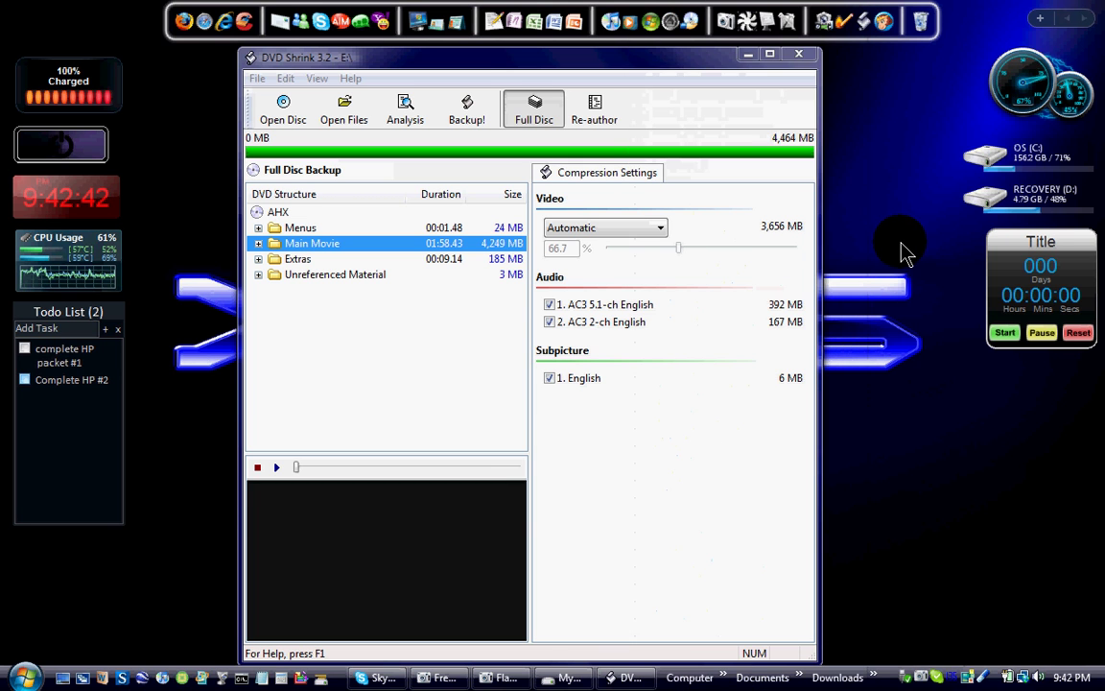
# Step: Minimize the DVD Shrink window
pyautogui.click(751, 60)
pyautogui.click(718, 286)
pyautogui.click(770, 326)
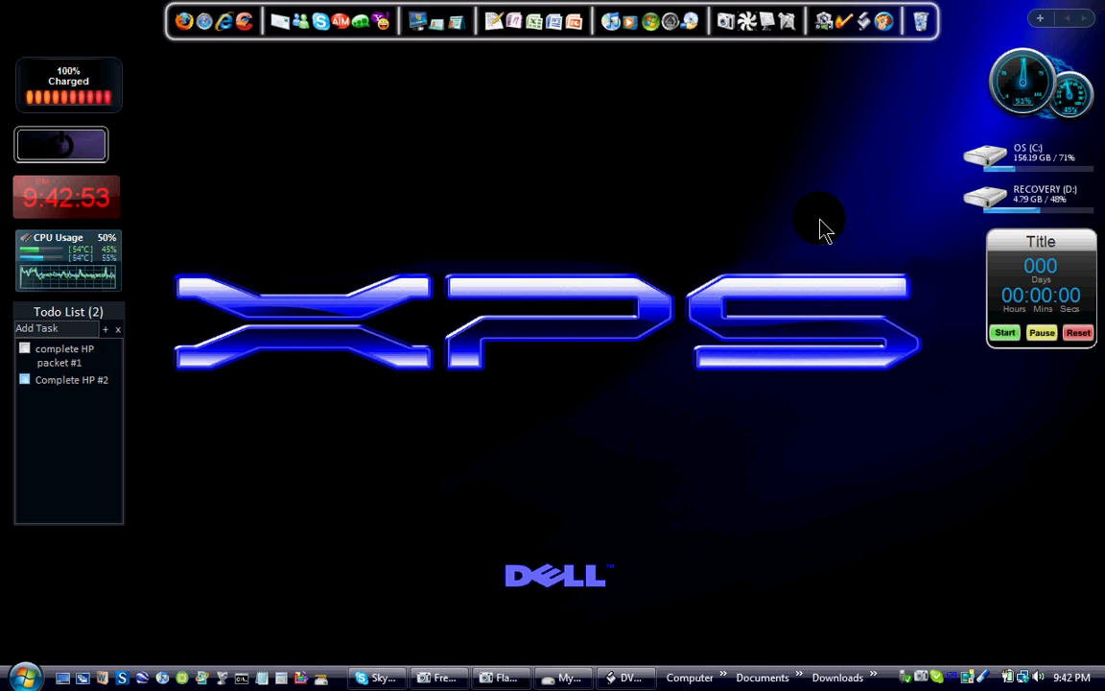
# Step: Launch BurnAware Free Edition and start its Burn ISO Image task
pyautogui.click(861, 80)
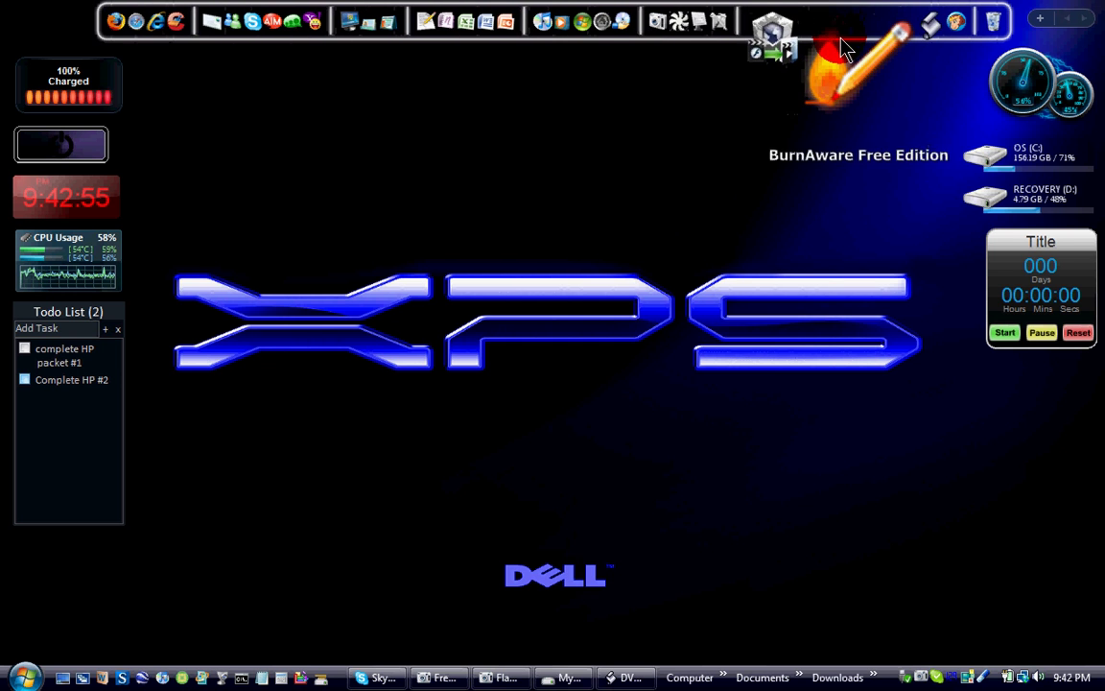
pyautogui.click(806, 288)
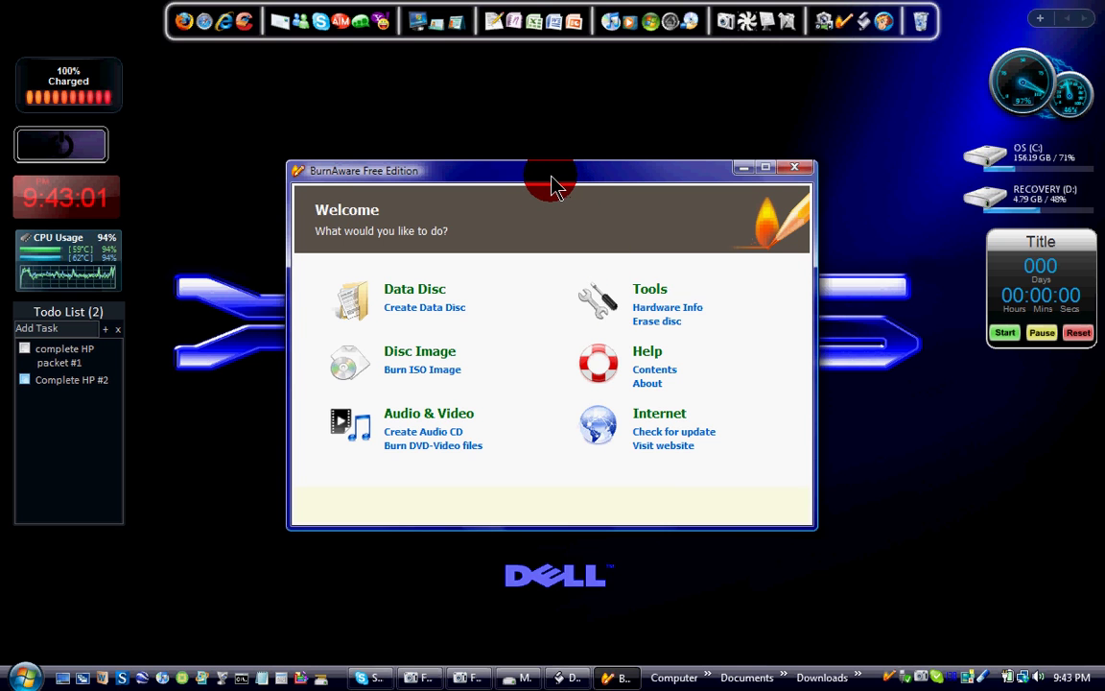
pyautogui.moveTo(553, 186); pyautogui.dragTo(553, 173)
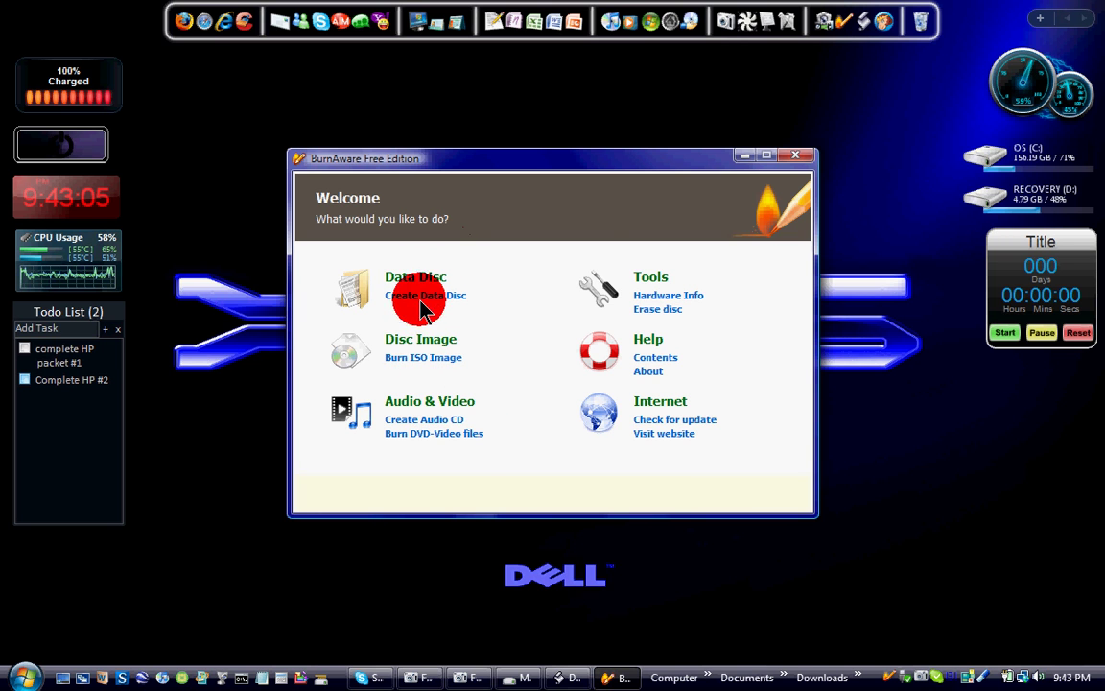
pyautogui.moveTo(619, 171); pyautogui.dragTo(617, 157)
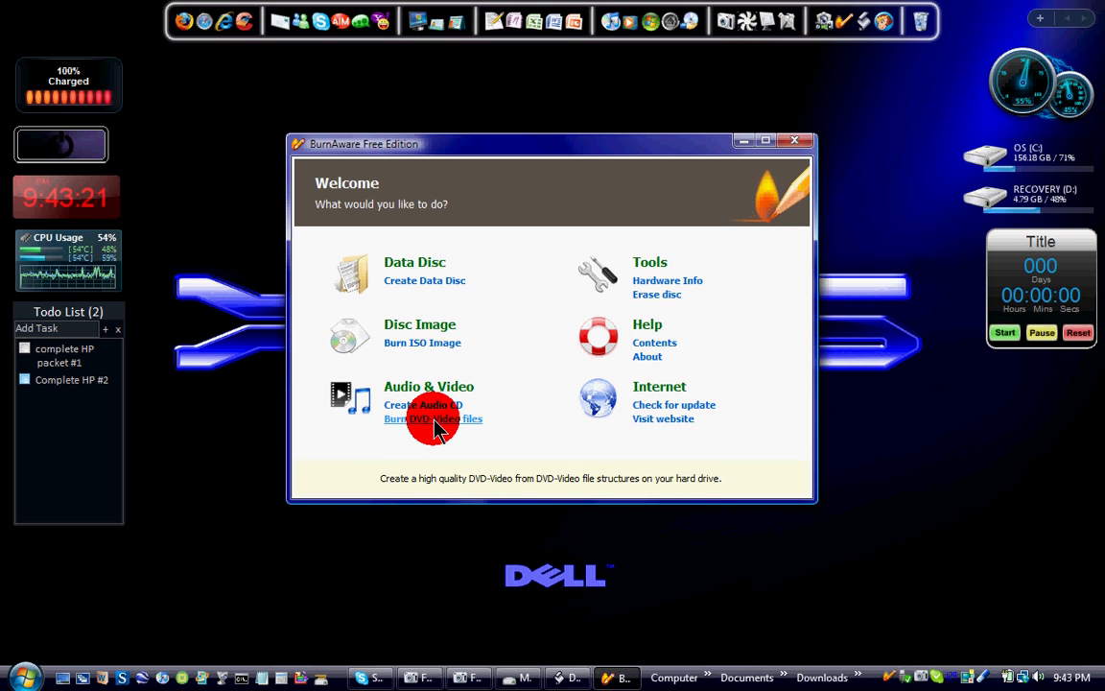
pyautogui.click(410, 343)
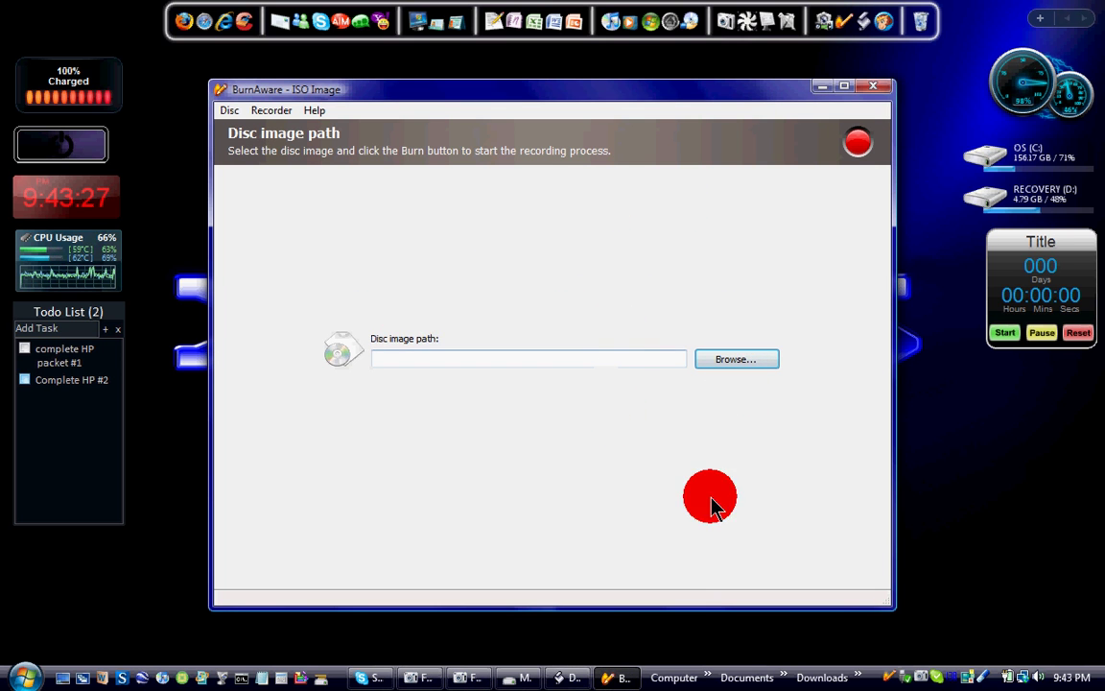
# Step: Choose I:\Movies\American_History_X.iso as the disc image to burn
pyautogui.click(753, 361)
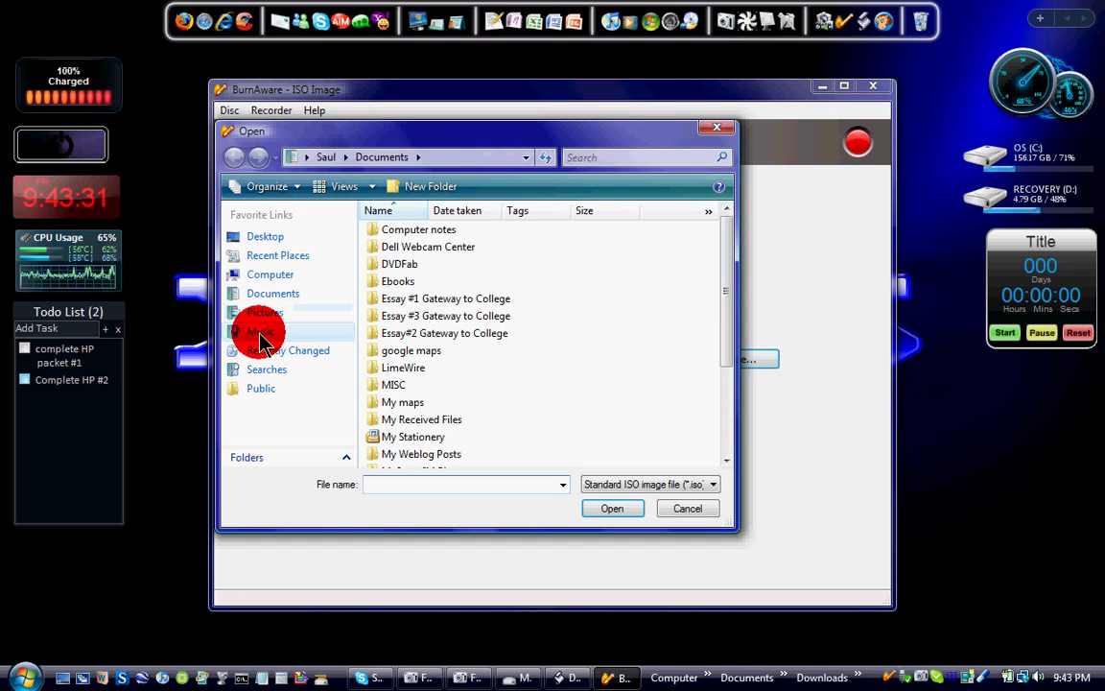
pyautogui.click(285, 277)
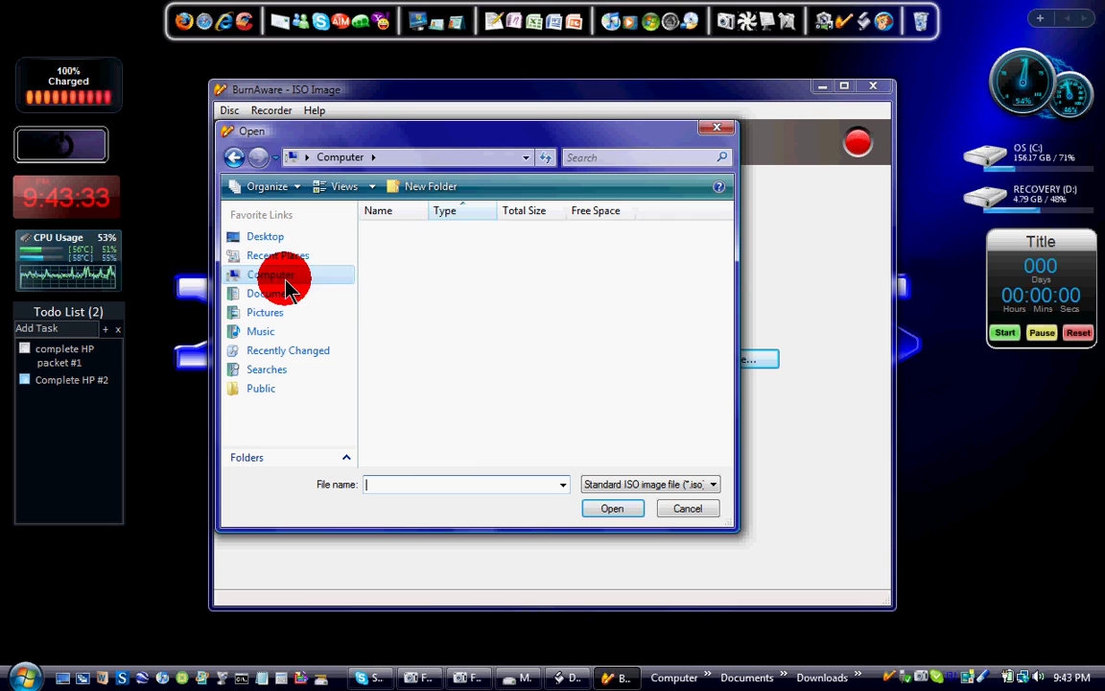
pyautogui.doubleClick(488, 345)
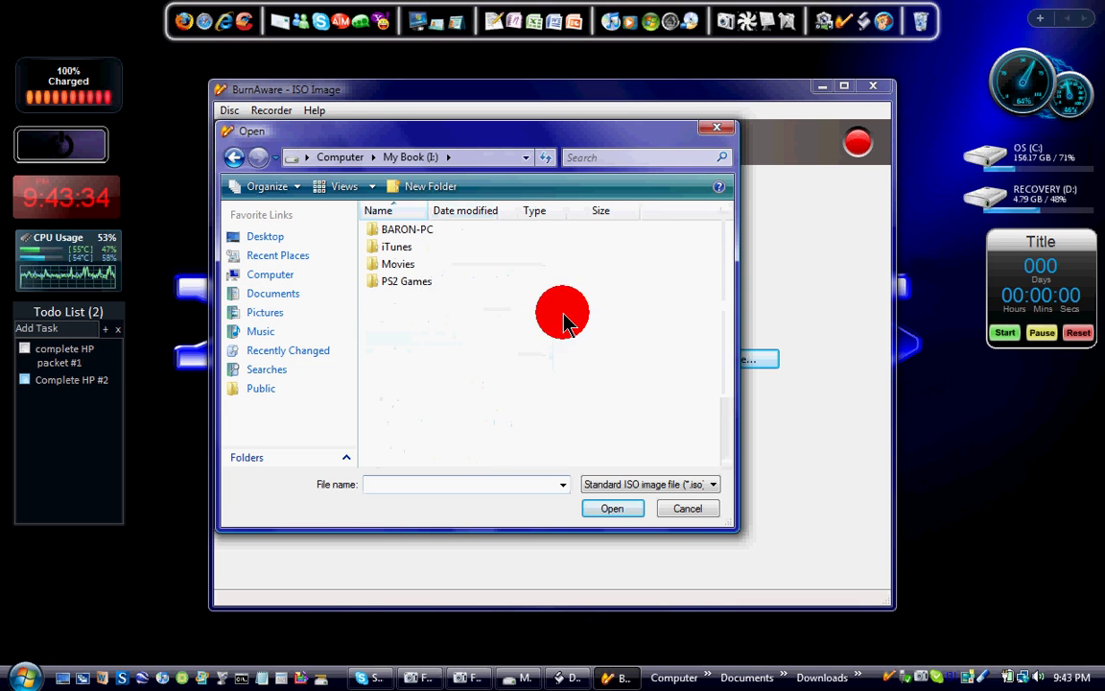
pyautogui.doubleClick(422, 265)
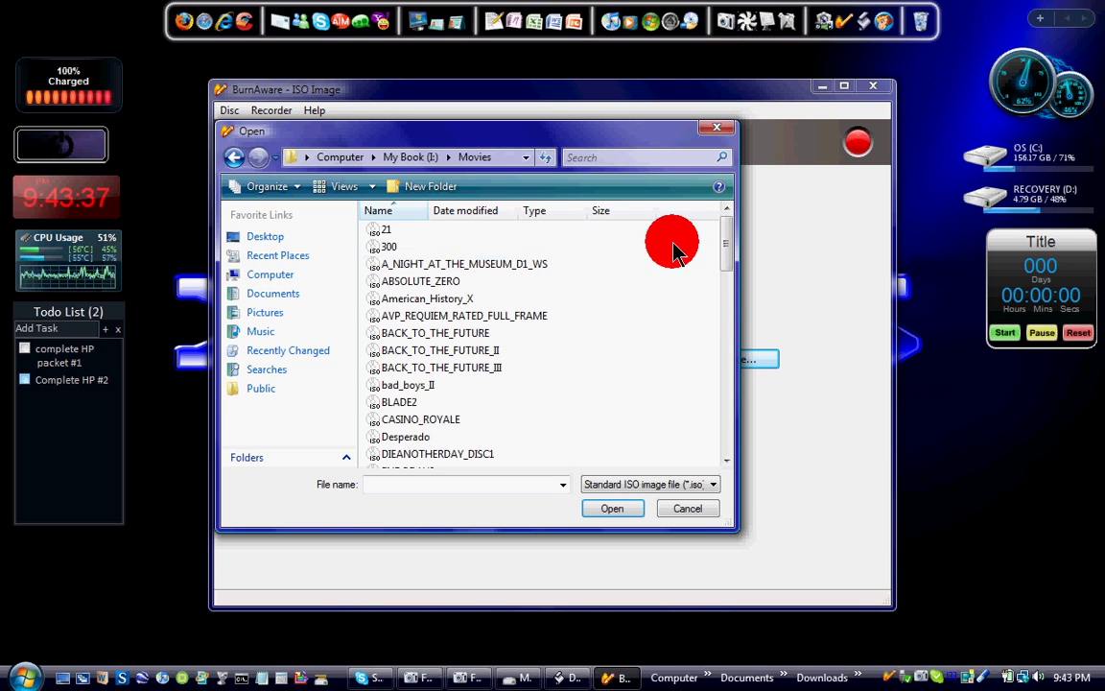
pyautogui.click(453, 298)
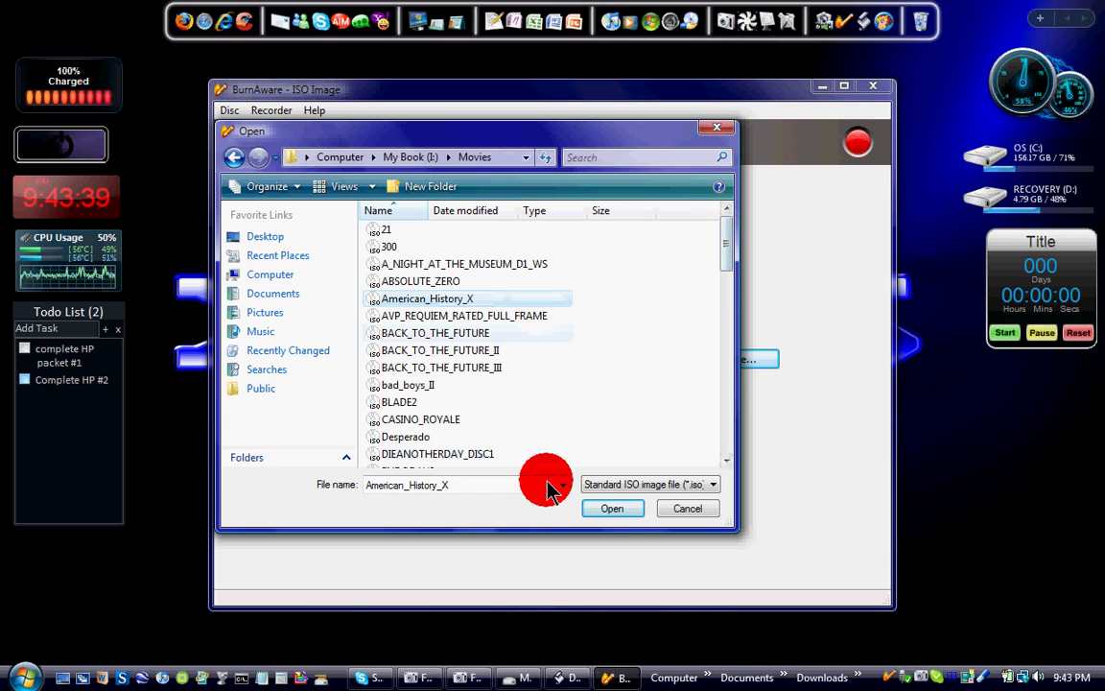
pyautogui.click(622, 514)
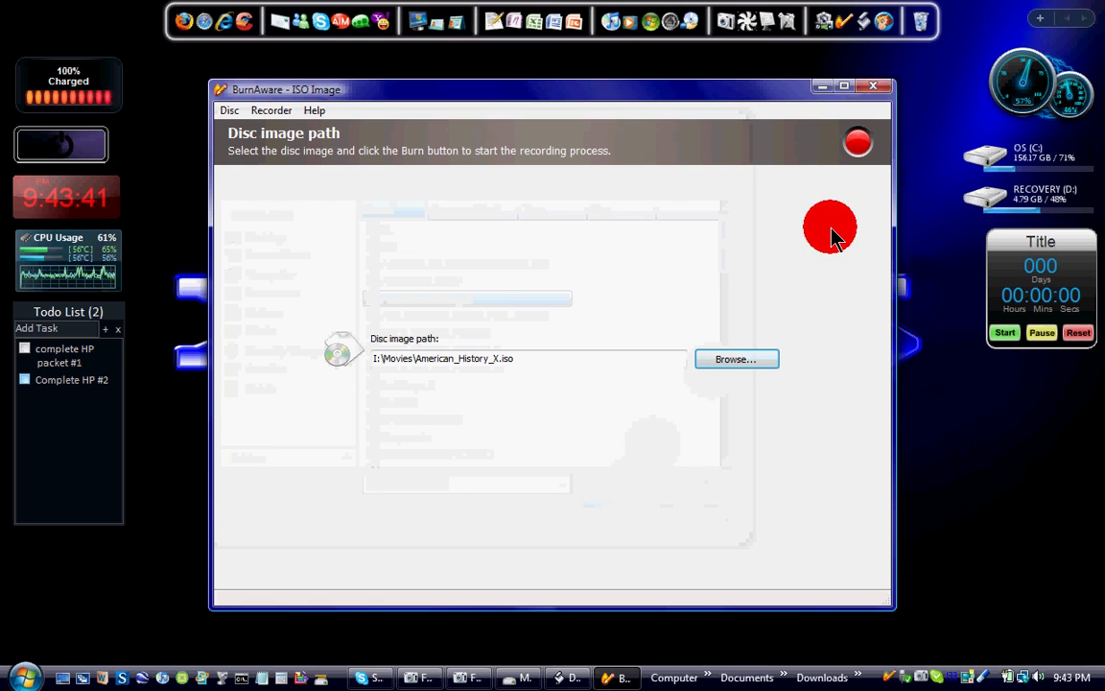
pyautogui.click(866, 147)
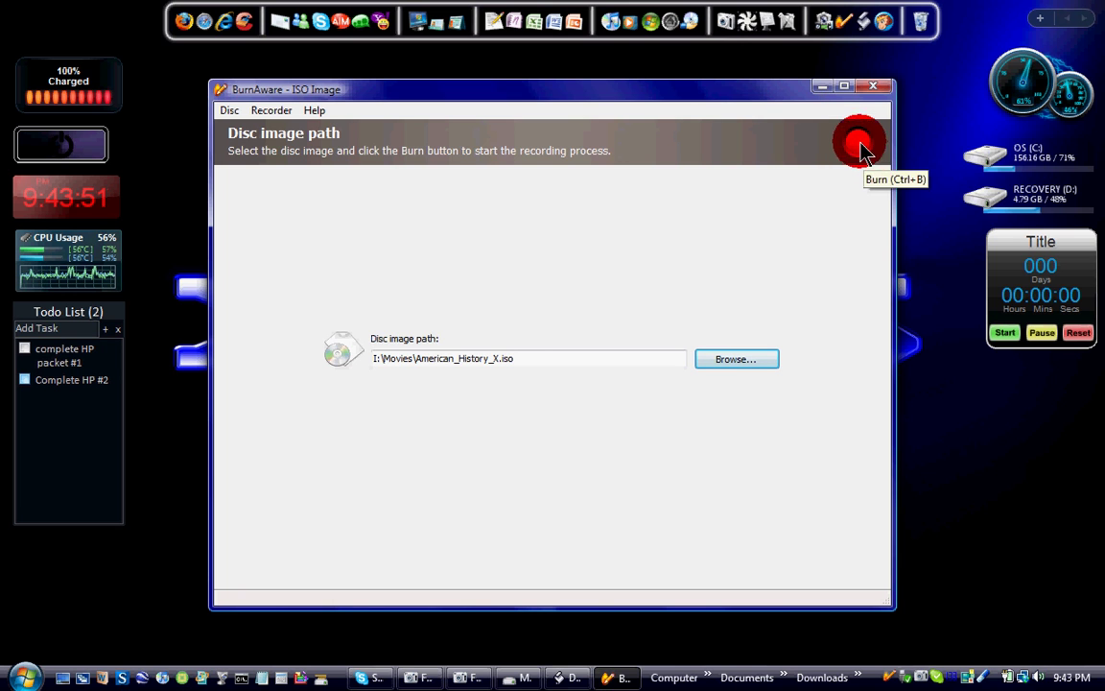
# Step: Close the BurnAware ISO Image window and DVD Shrink
pyautogui.click(877, 89)
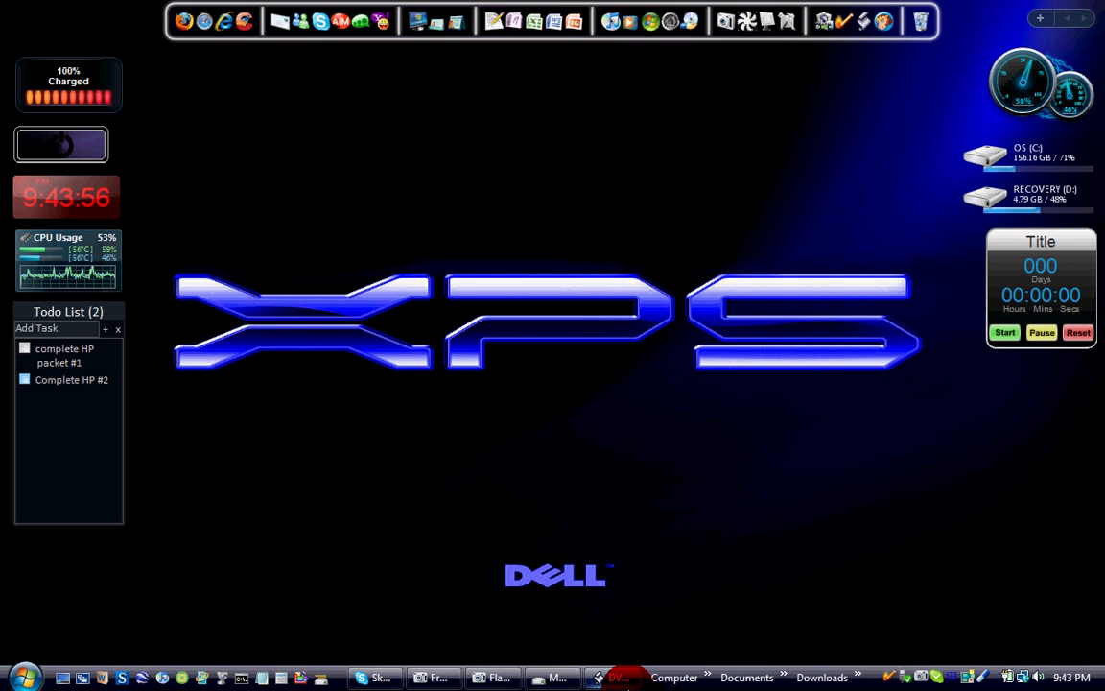
pyautogui.click(632, 676)
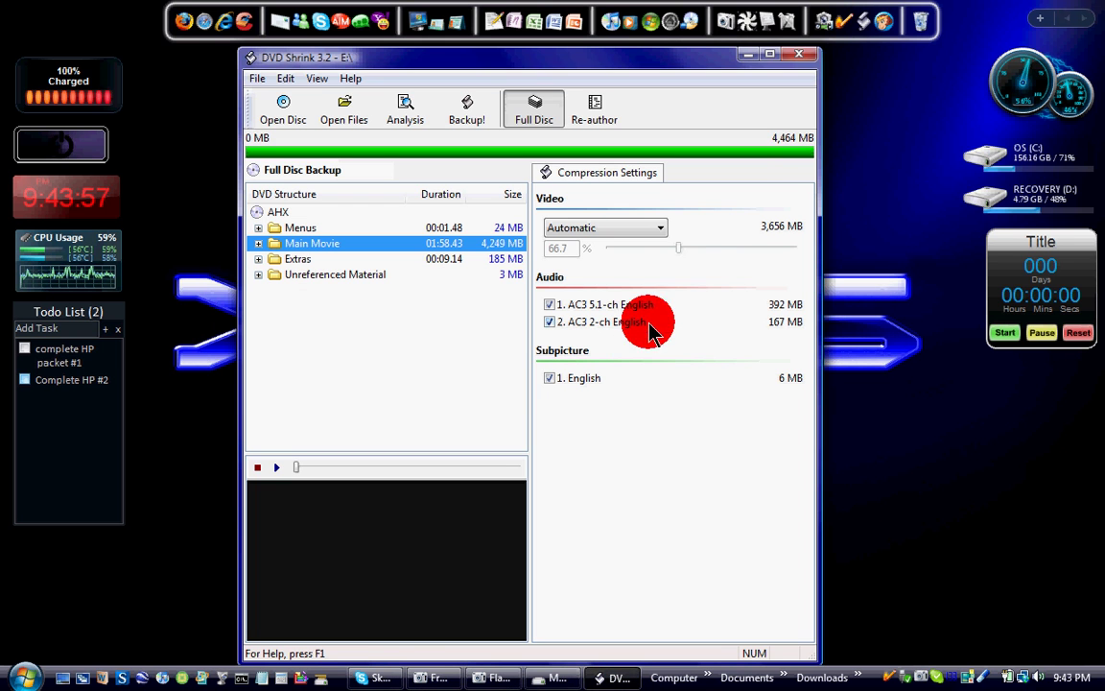
pyautogui.click(799, 57)
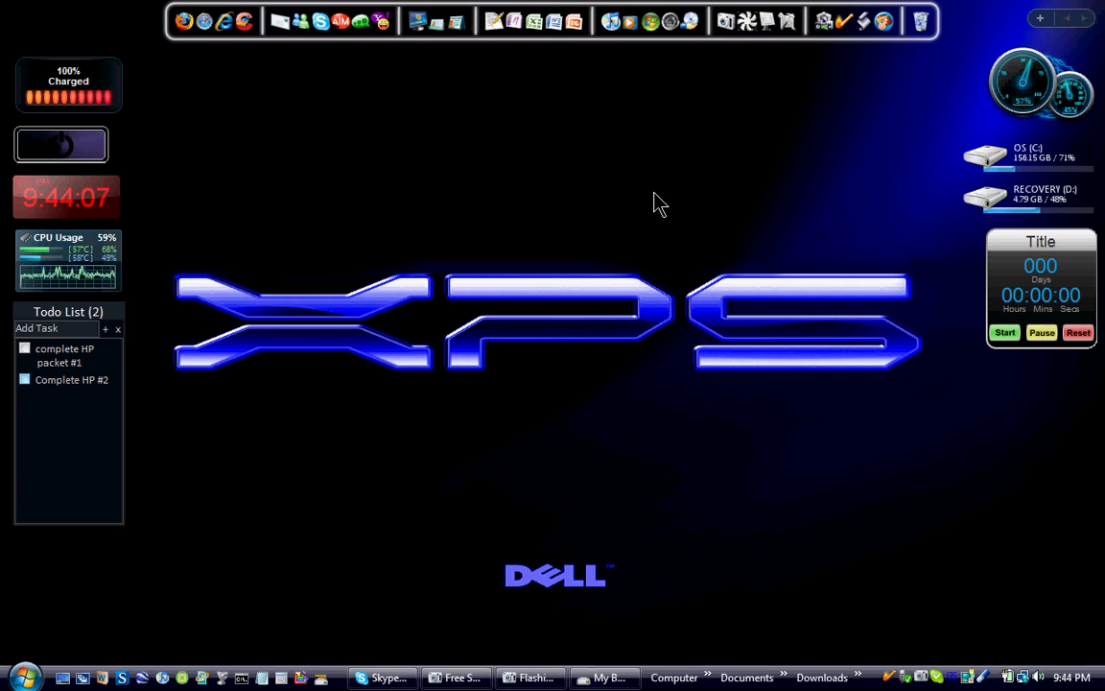
# Step: Close the My Book (I:) folder window and return to the Free Screen Recorder window
pyautogui.click(388, 676)
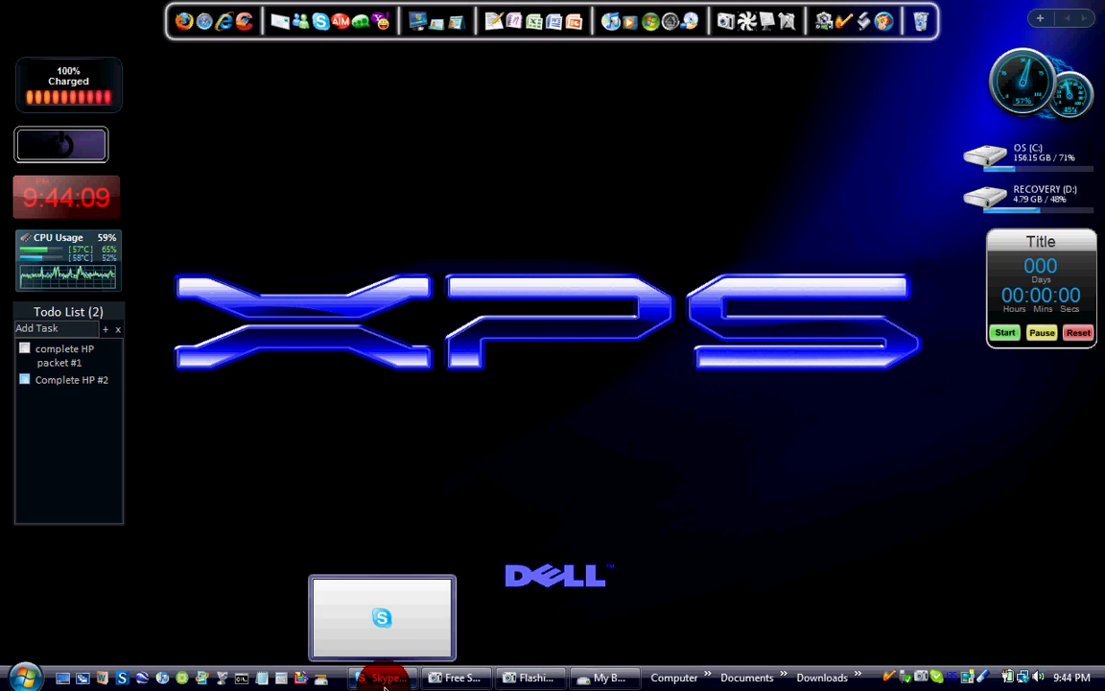
pyautogui.click(583, 671)
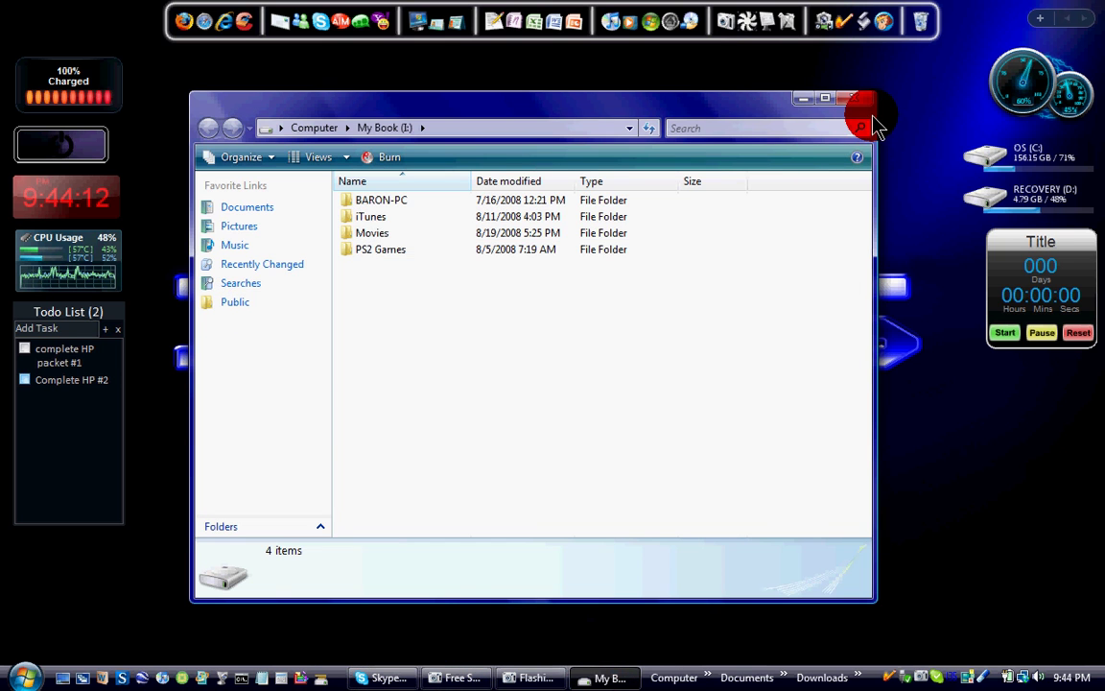
pyautogui.click(856, 100)
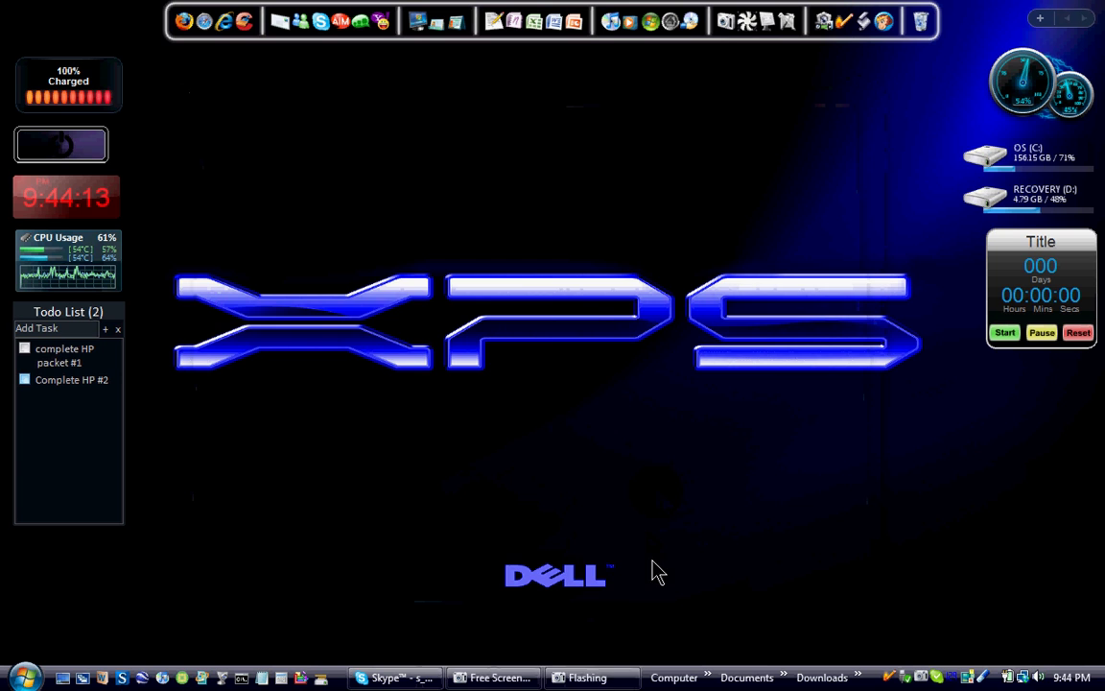
pyautogui.click(493, 678)
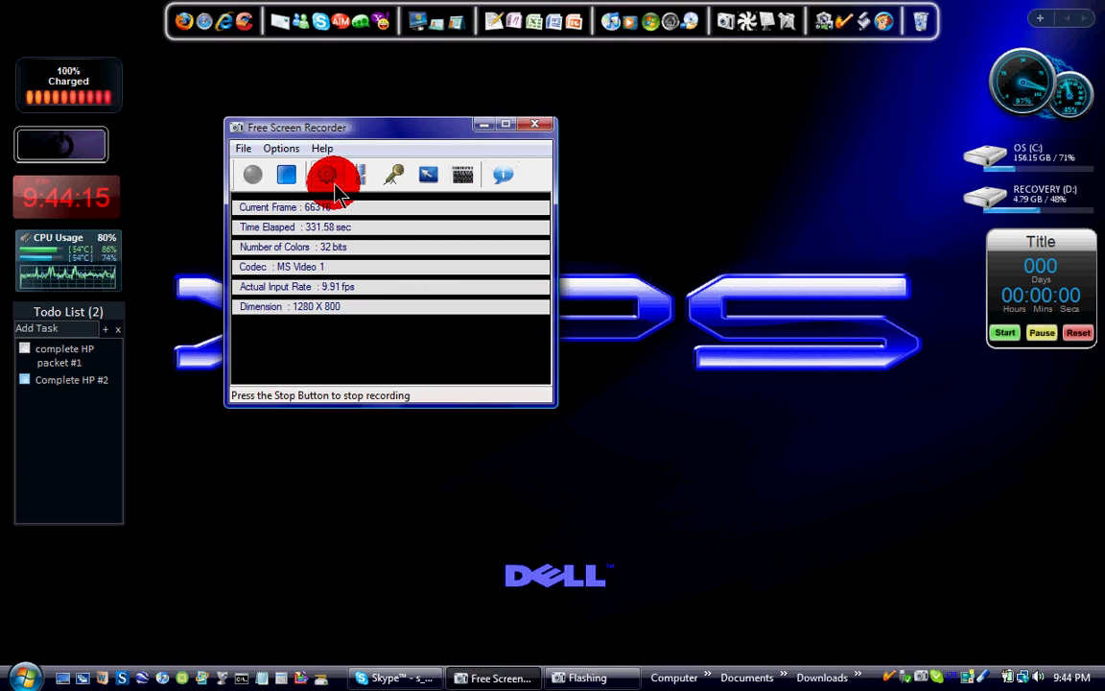